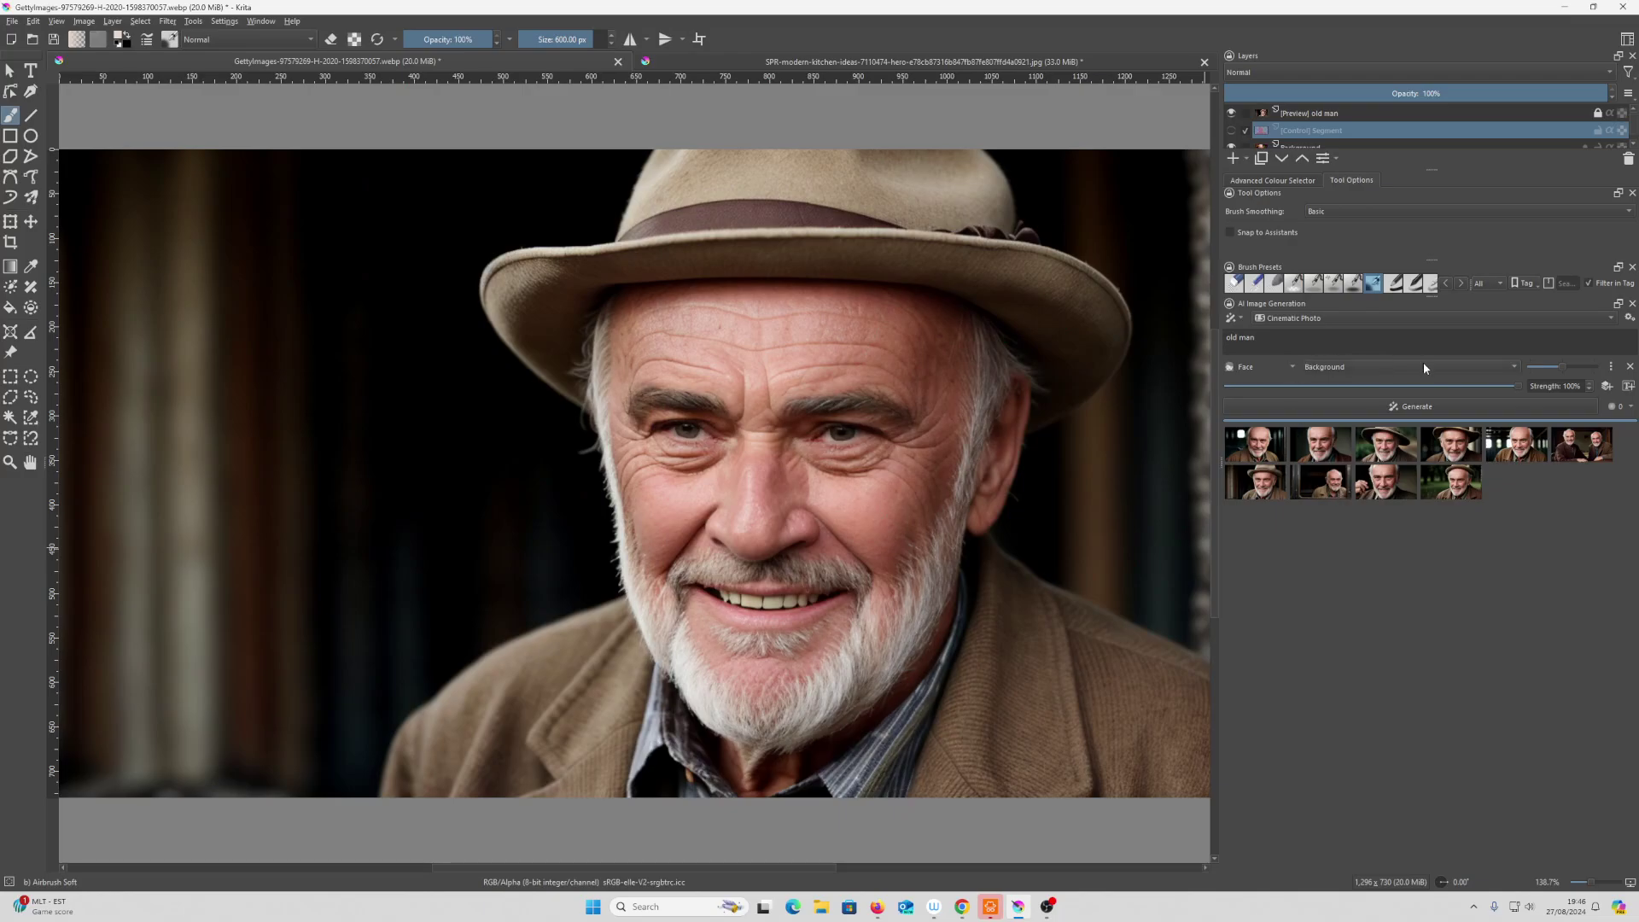
Review the AI Image Generation server connection settings, then close the settings
left_click(1628, 321)
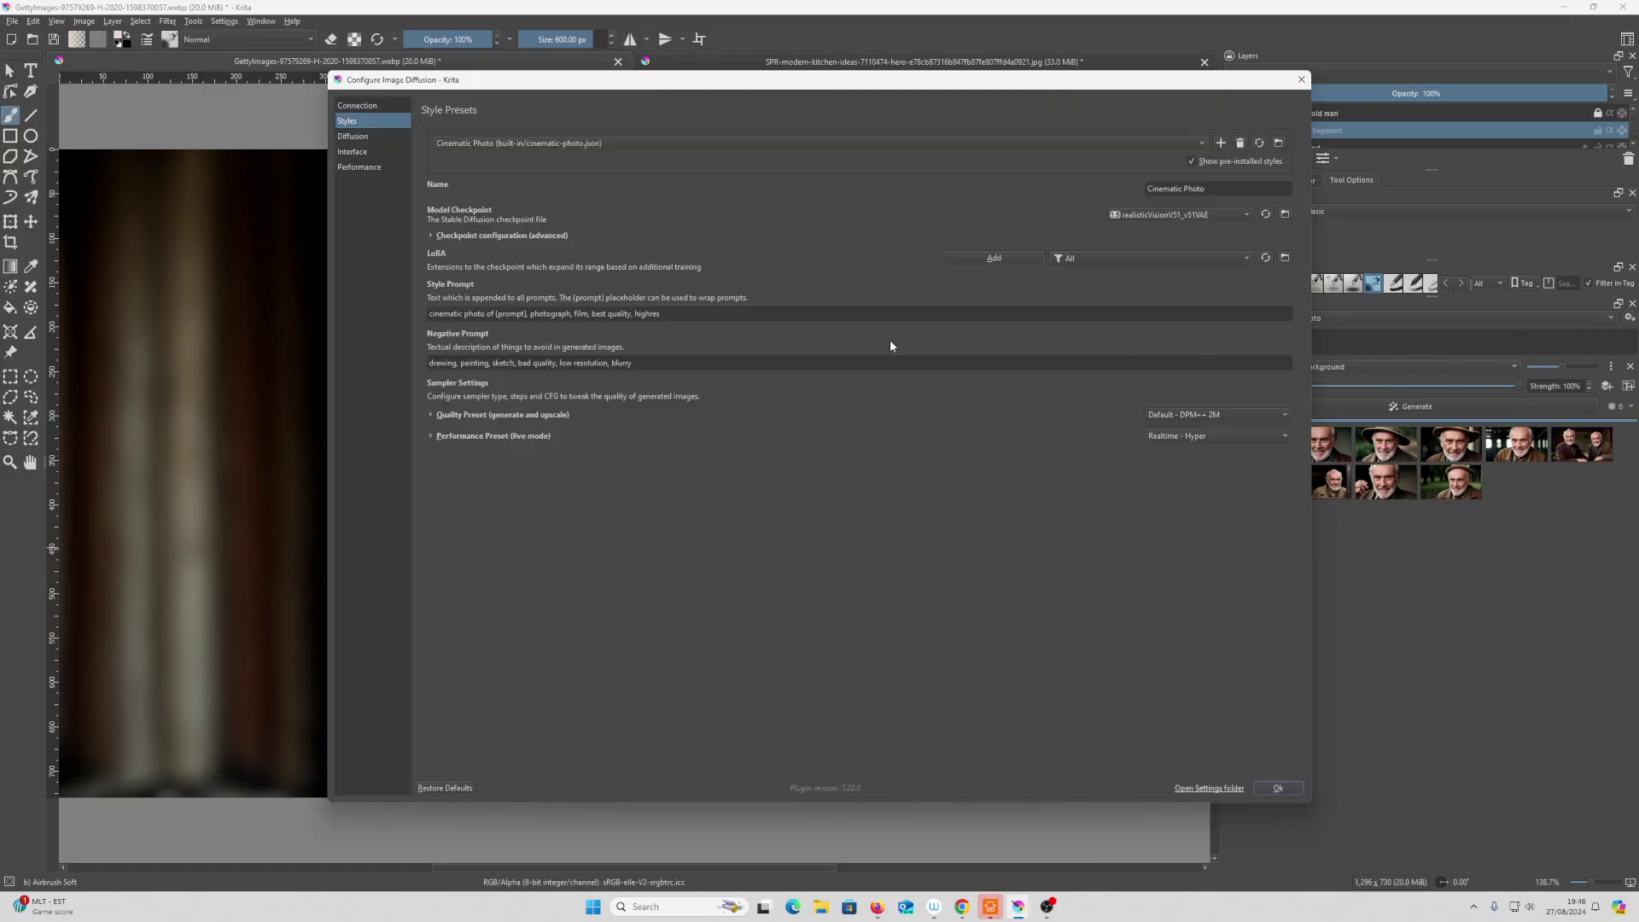
left_click(386, 106)
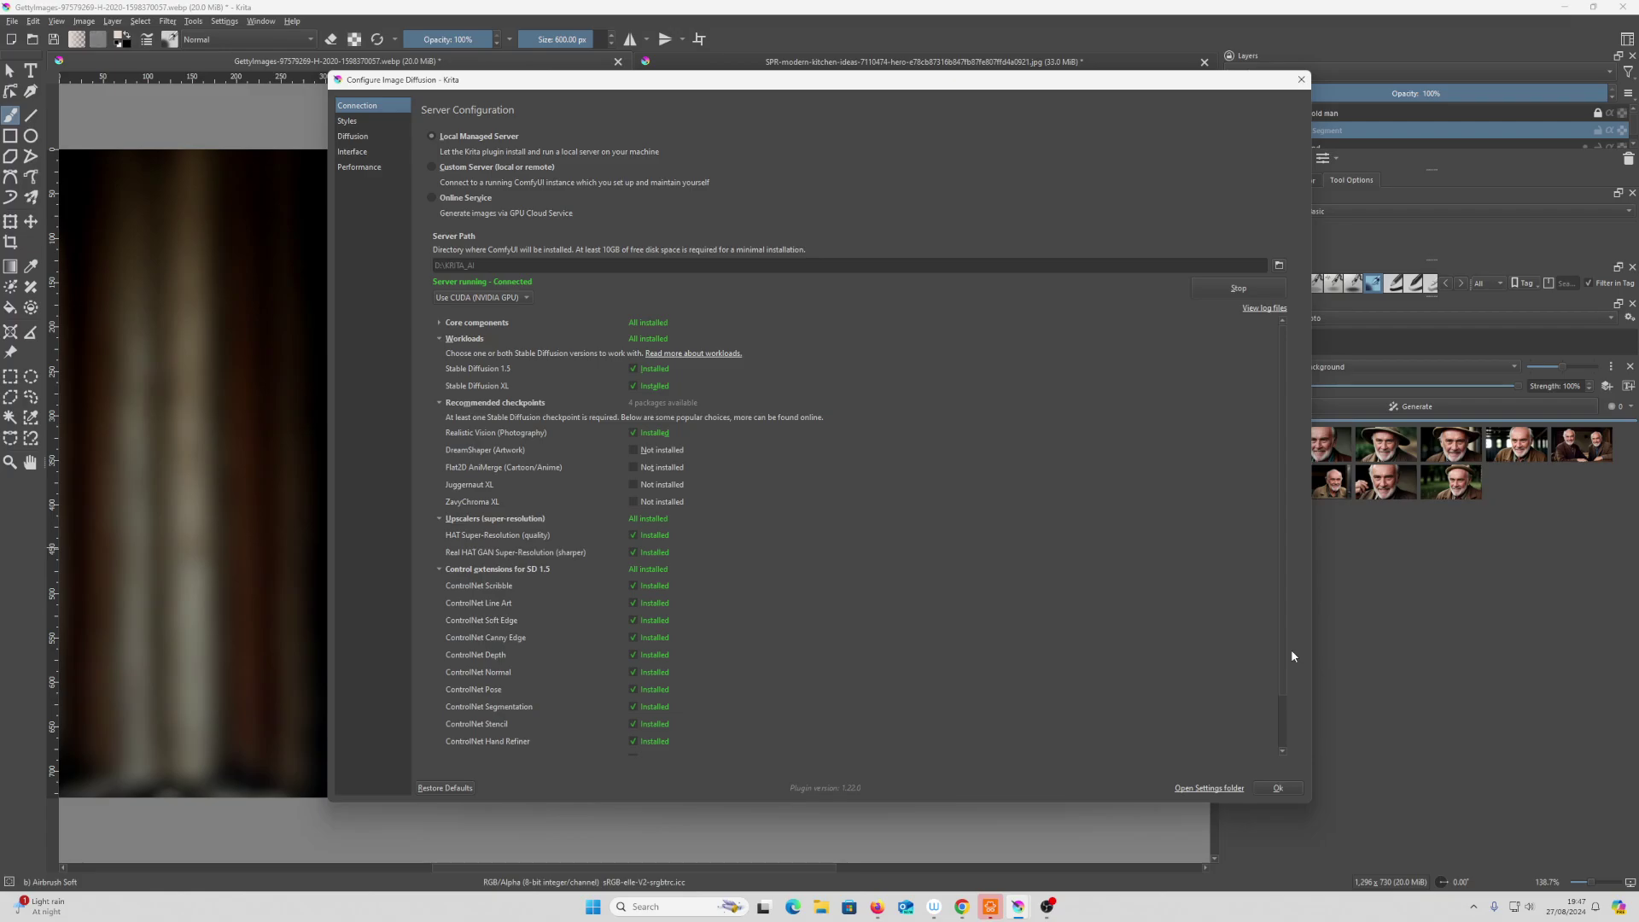
left_click(1278, 789)
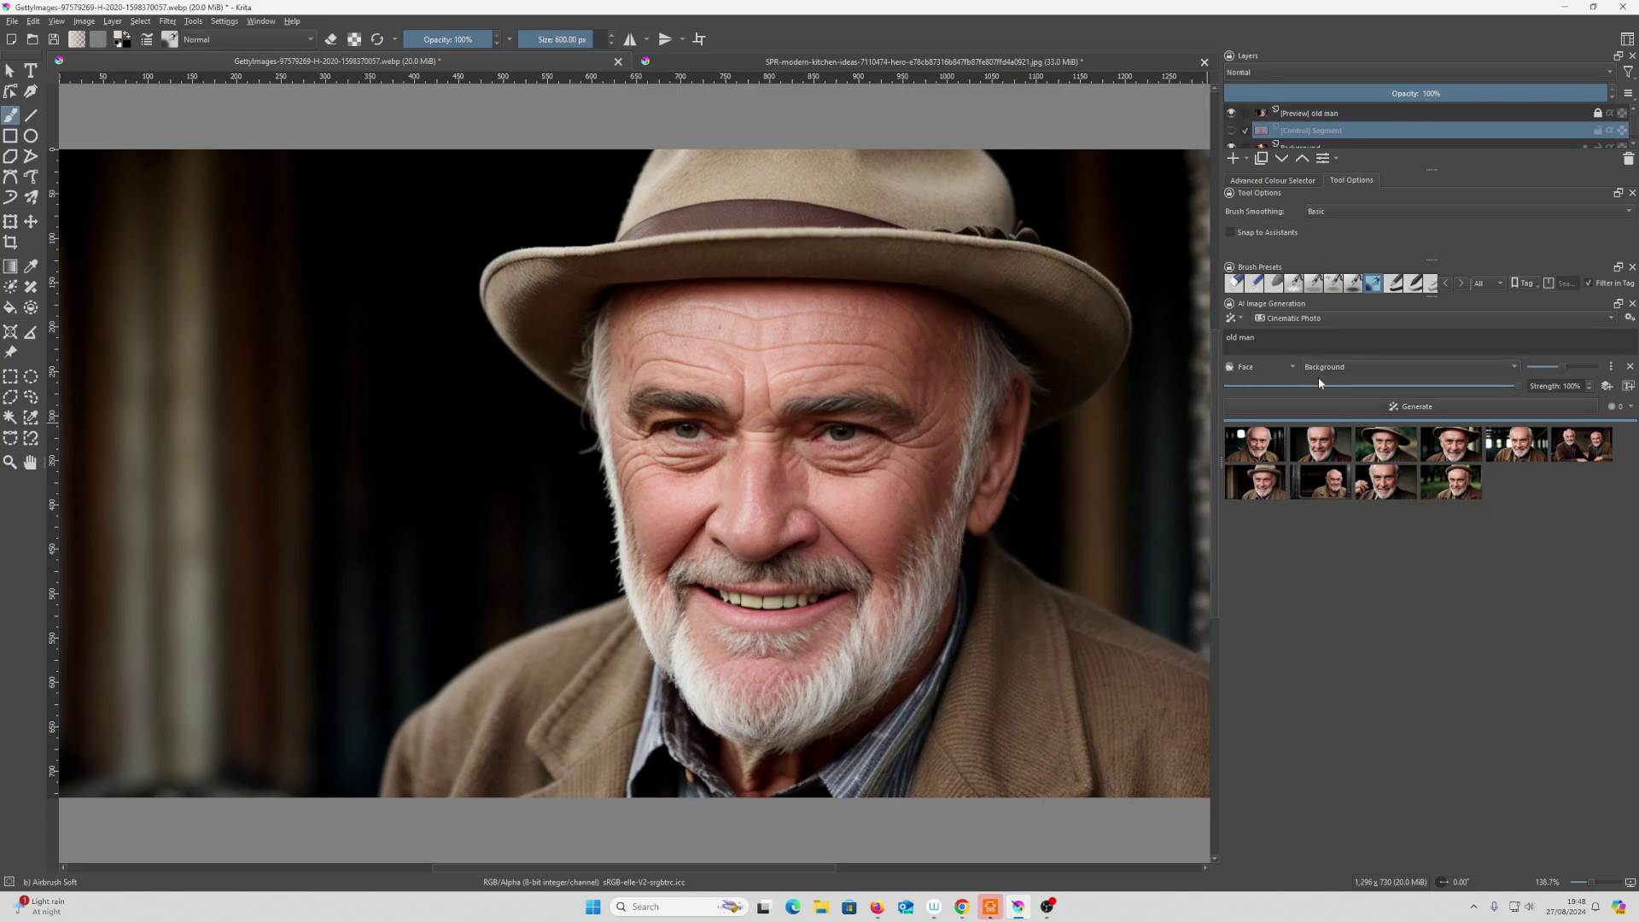
Hide the [Preview] old man layer, add and remove a second control, and keep Background as face source
left_click(1231, 118)
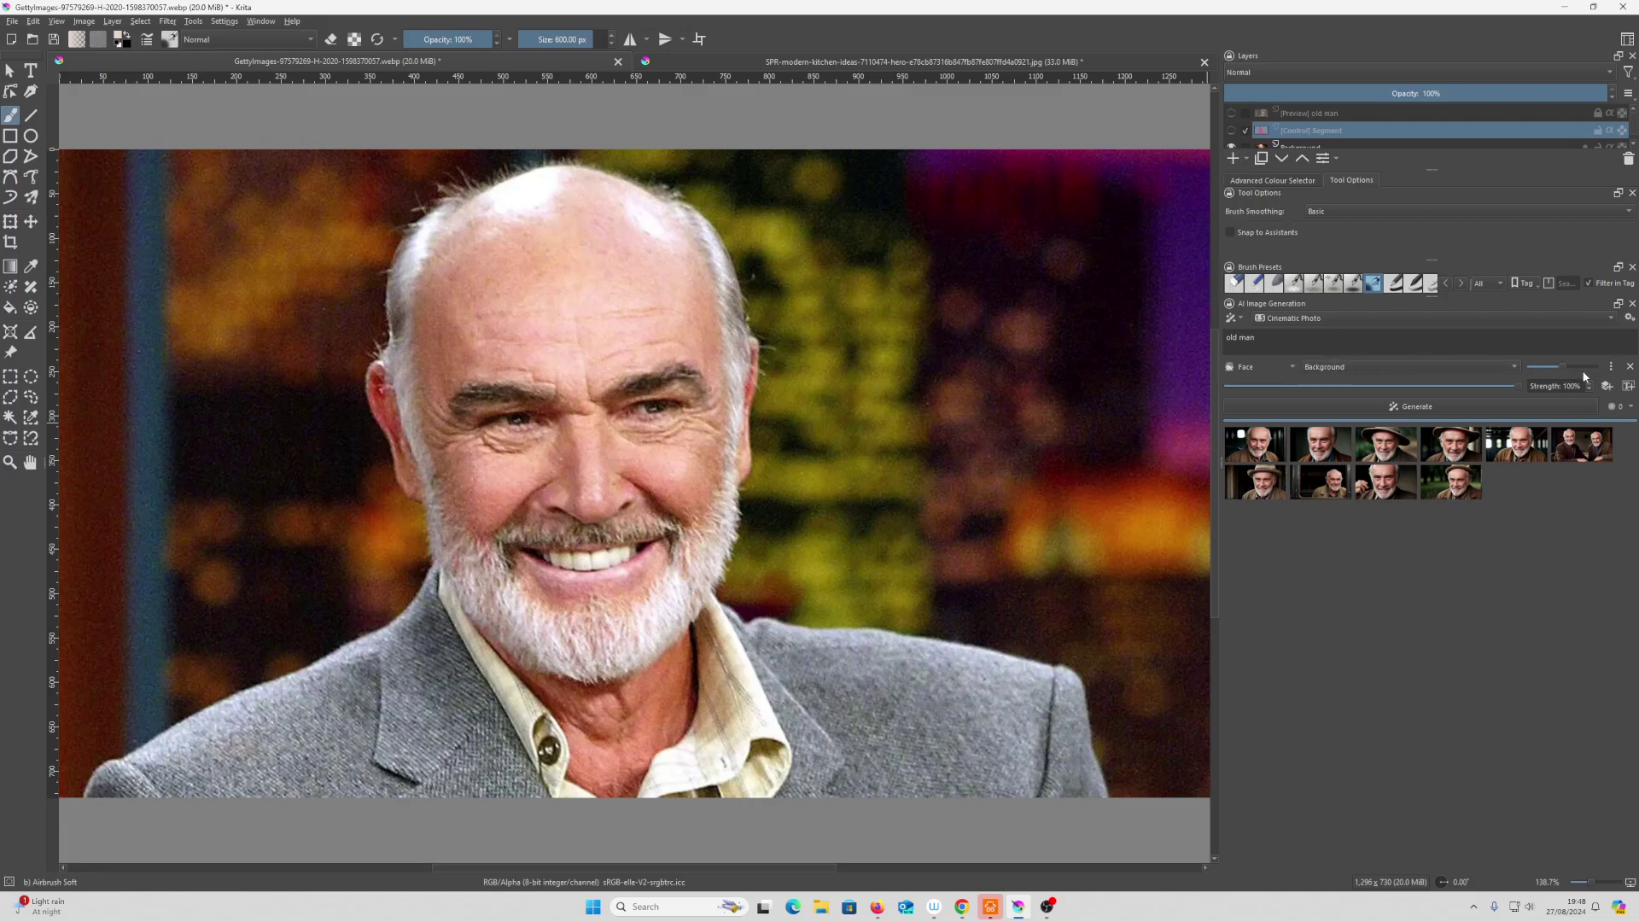
left_click(1608, 387)
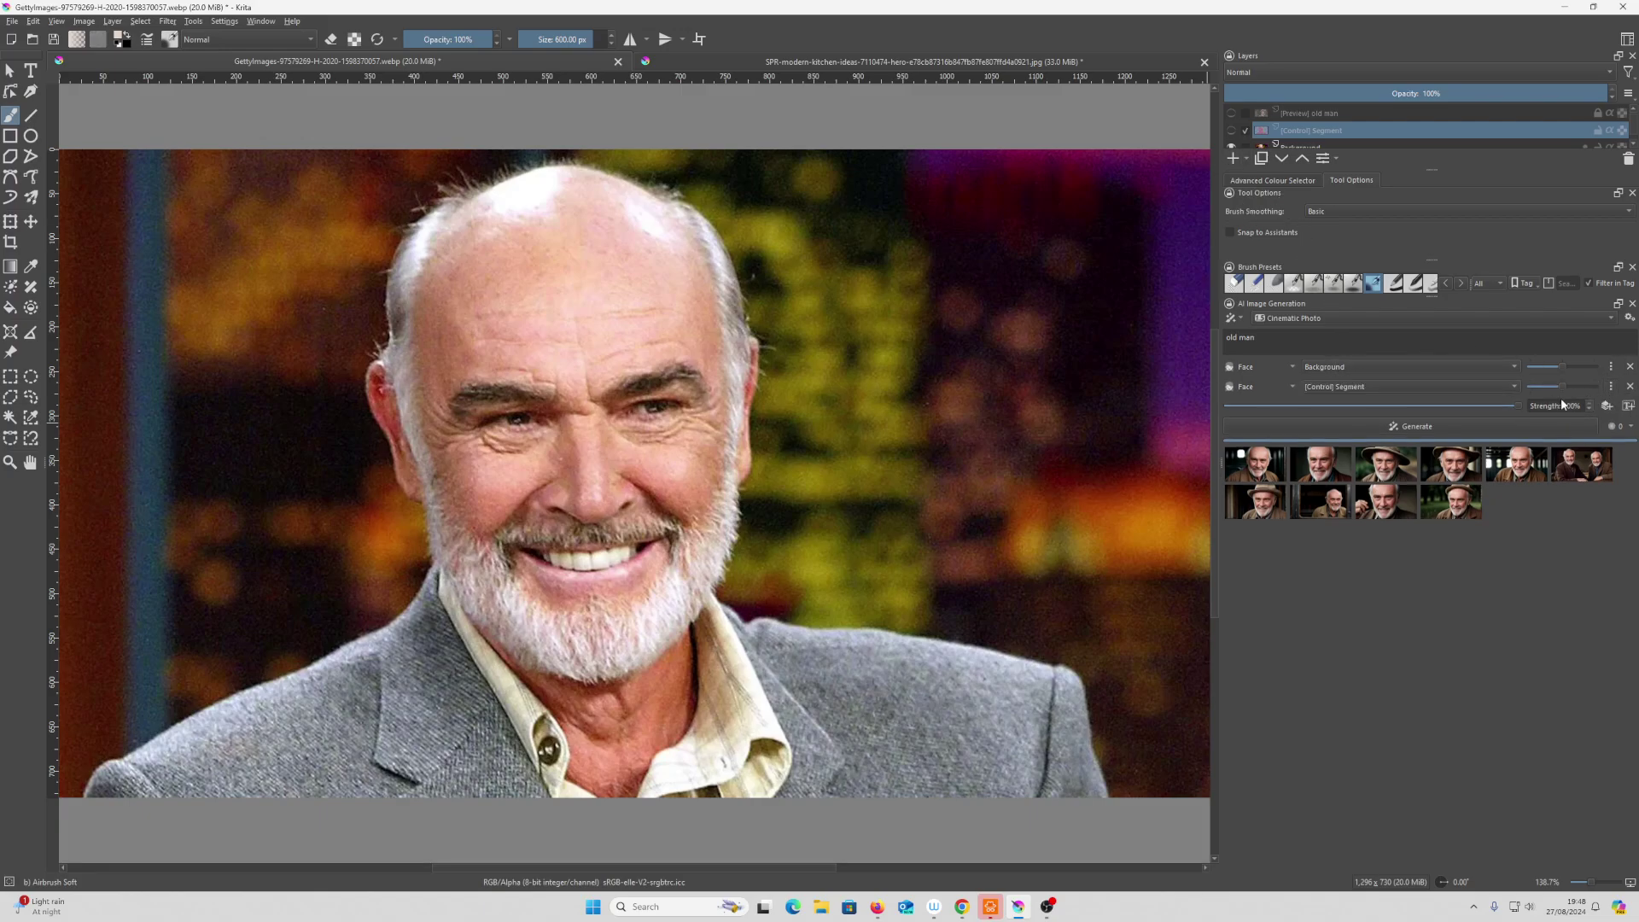
left_click(1267, 387)
left_click(1395, 389)
left_click(1629, 387)
left_click(1413, 370)
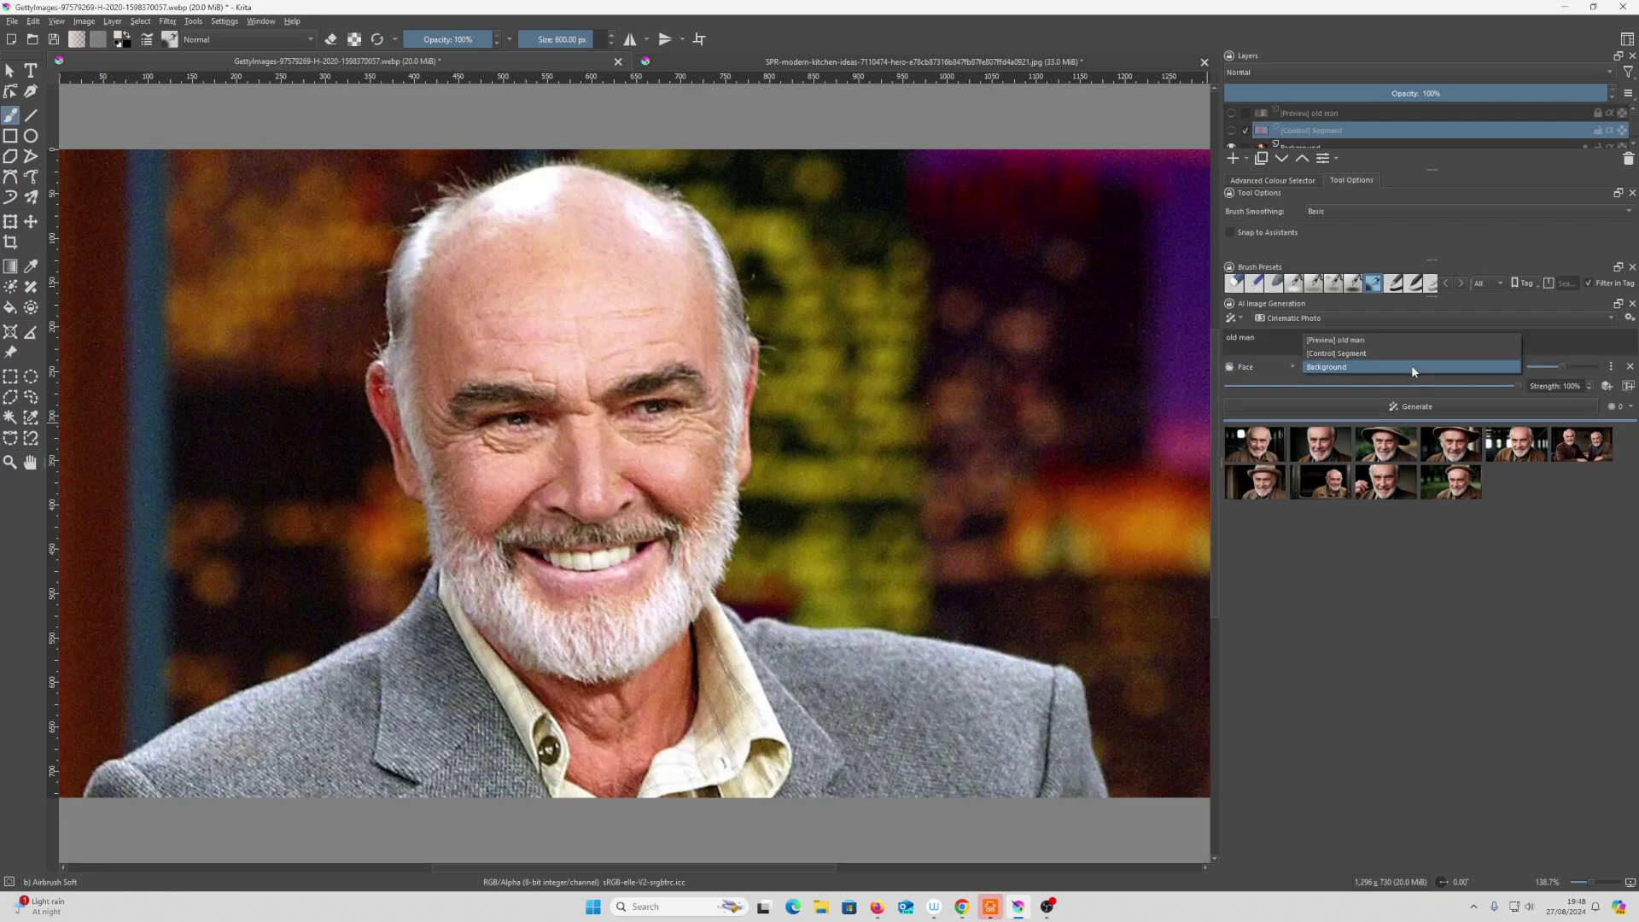
left_click(1413, 370)
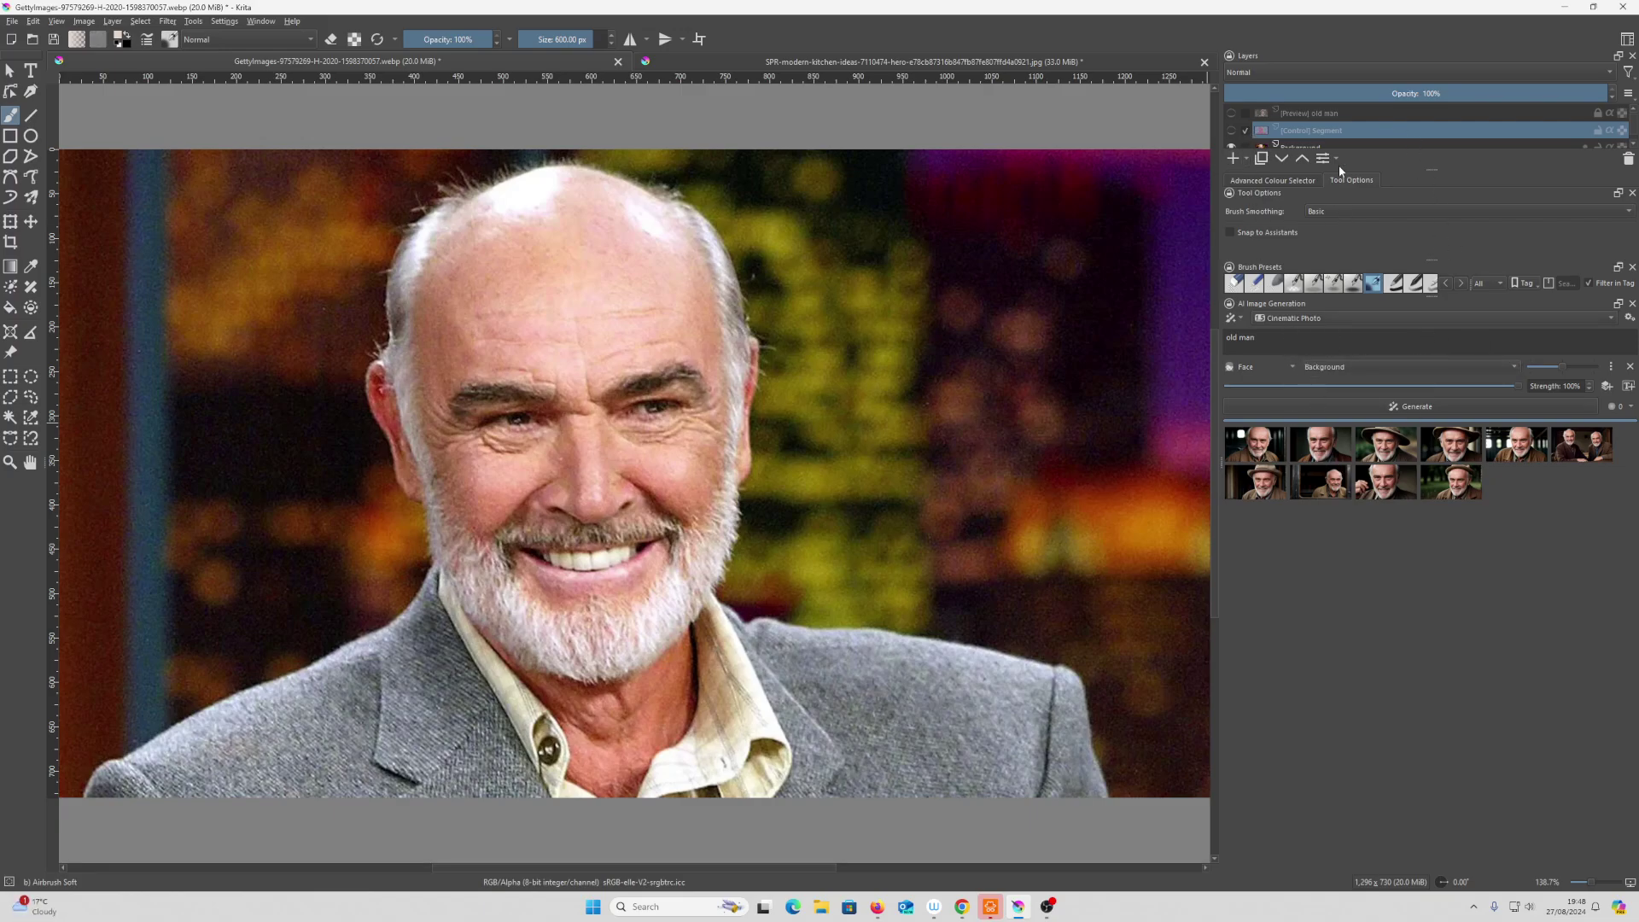
Compare the first four portrait variations and apply the fourth as a layer
left_click(1260, 457)
left_click(1330, 450)
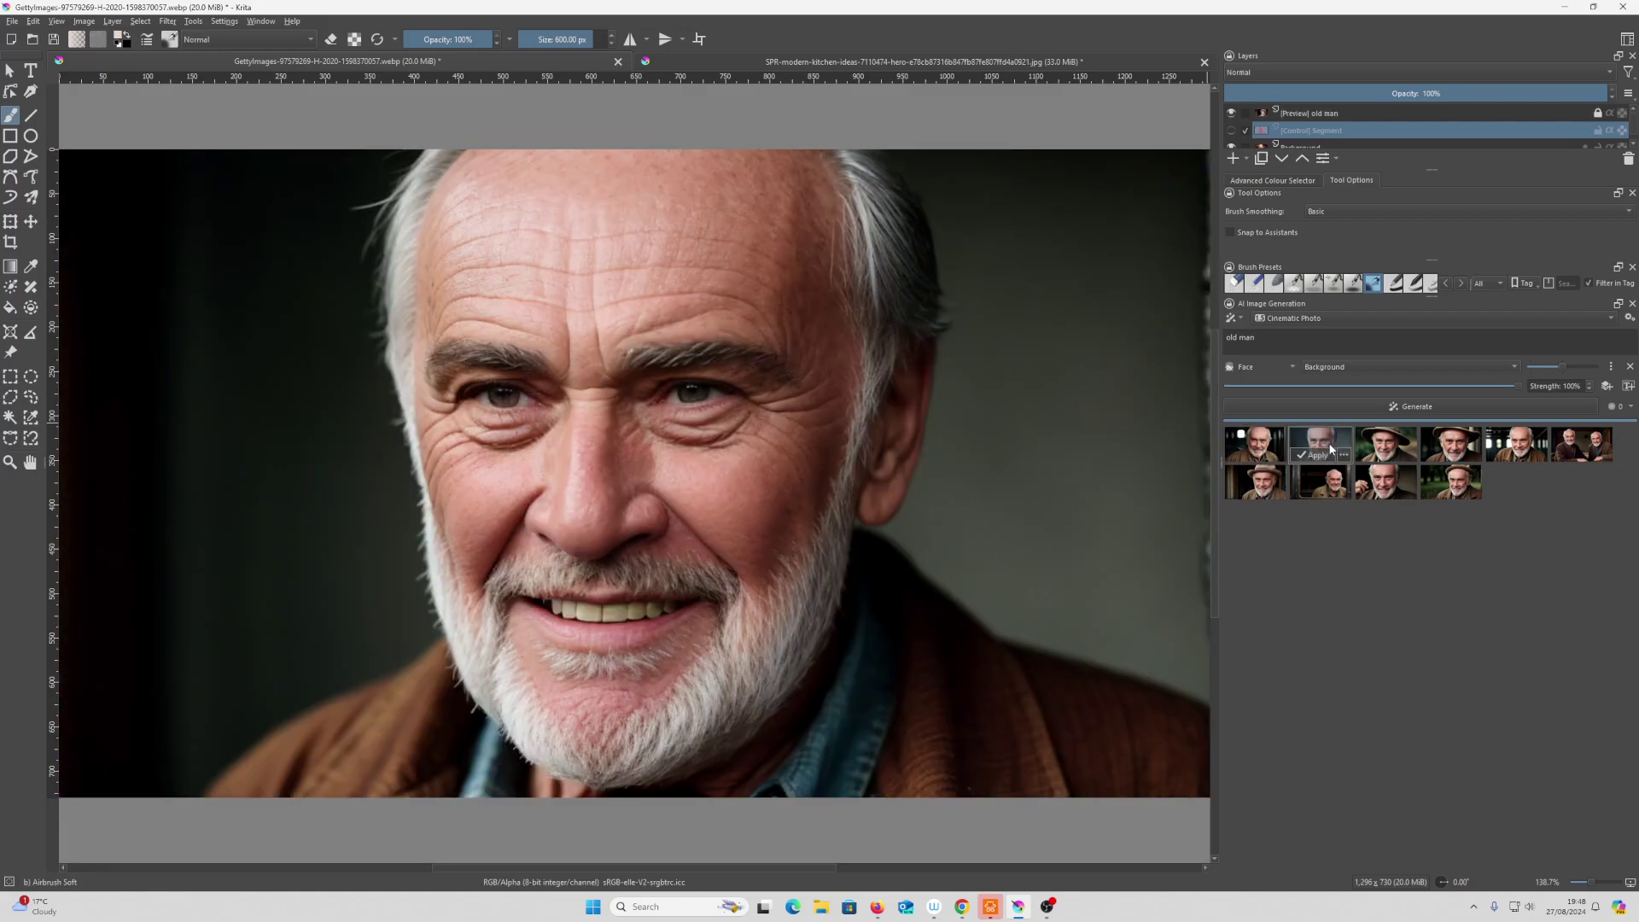
left_click(1392, 457)
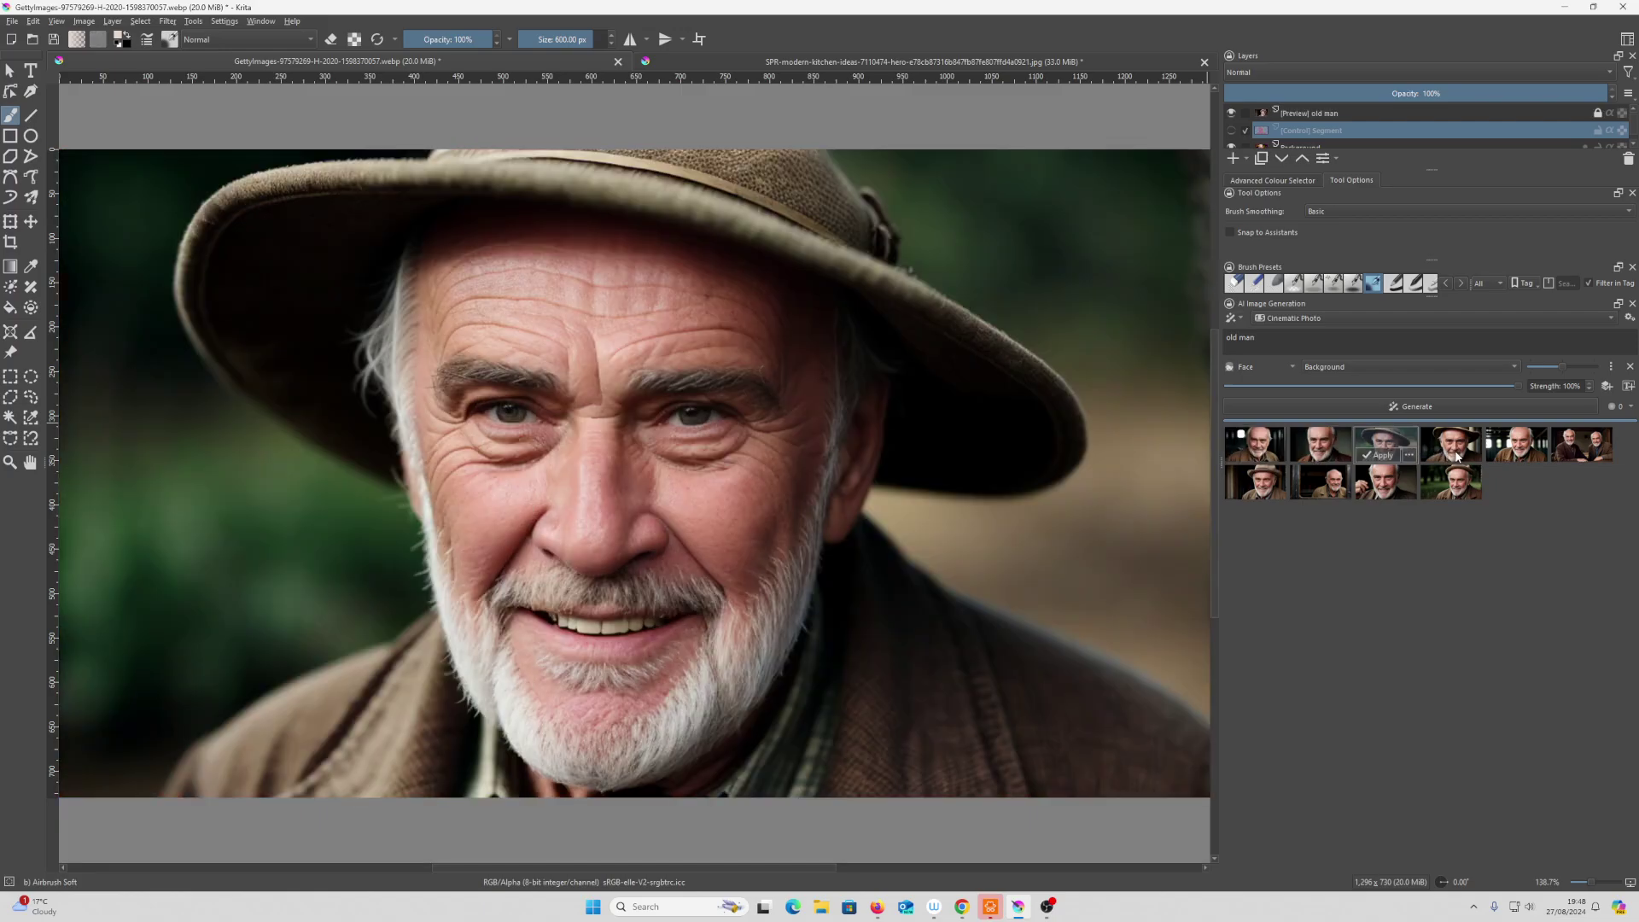
left_click(1457, 457)
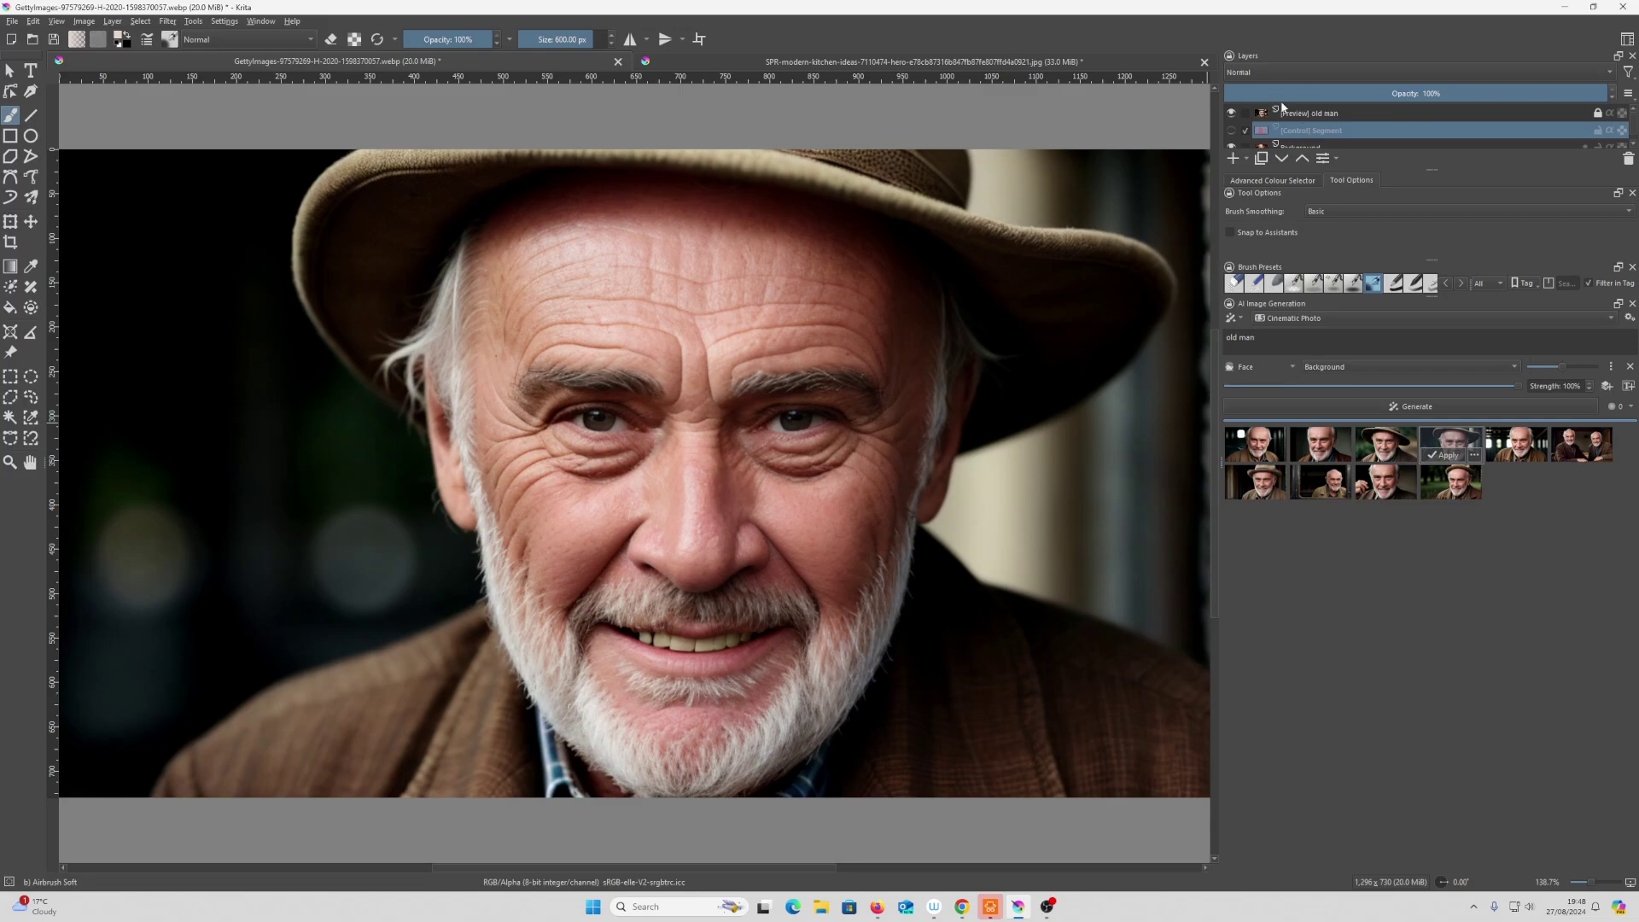
left_click(1445, 455)
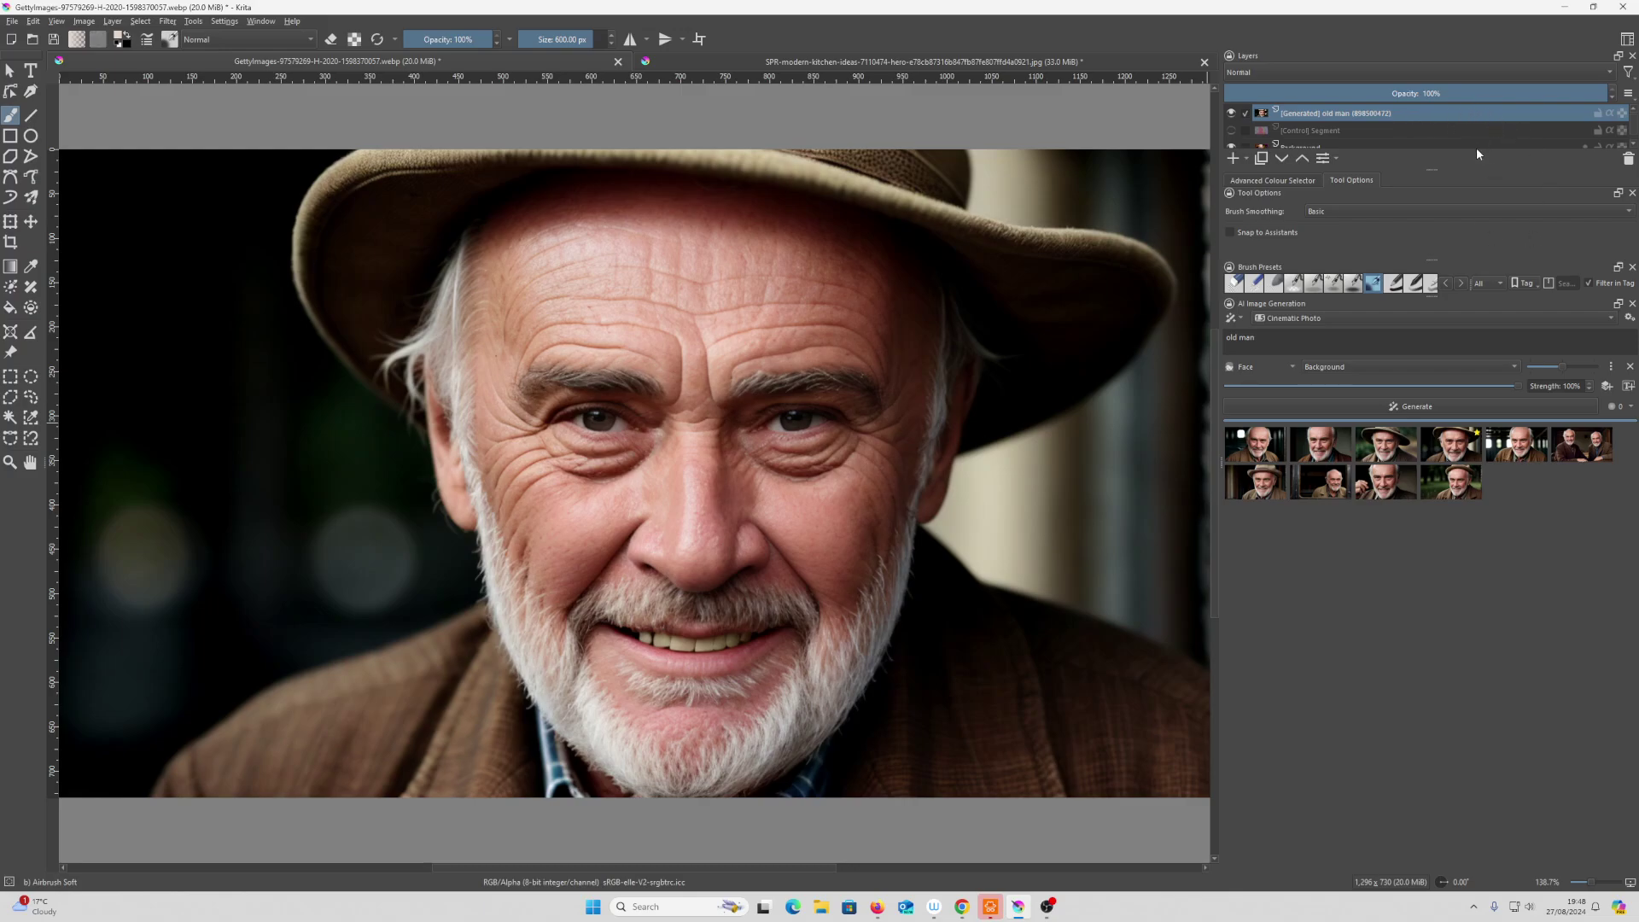
Apply the first close-up portrait as a layer and enlarge the Layers list to show all layers
left_click(1518, 459)
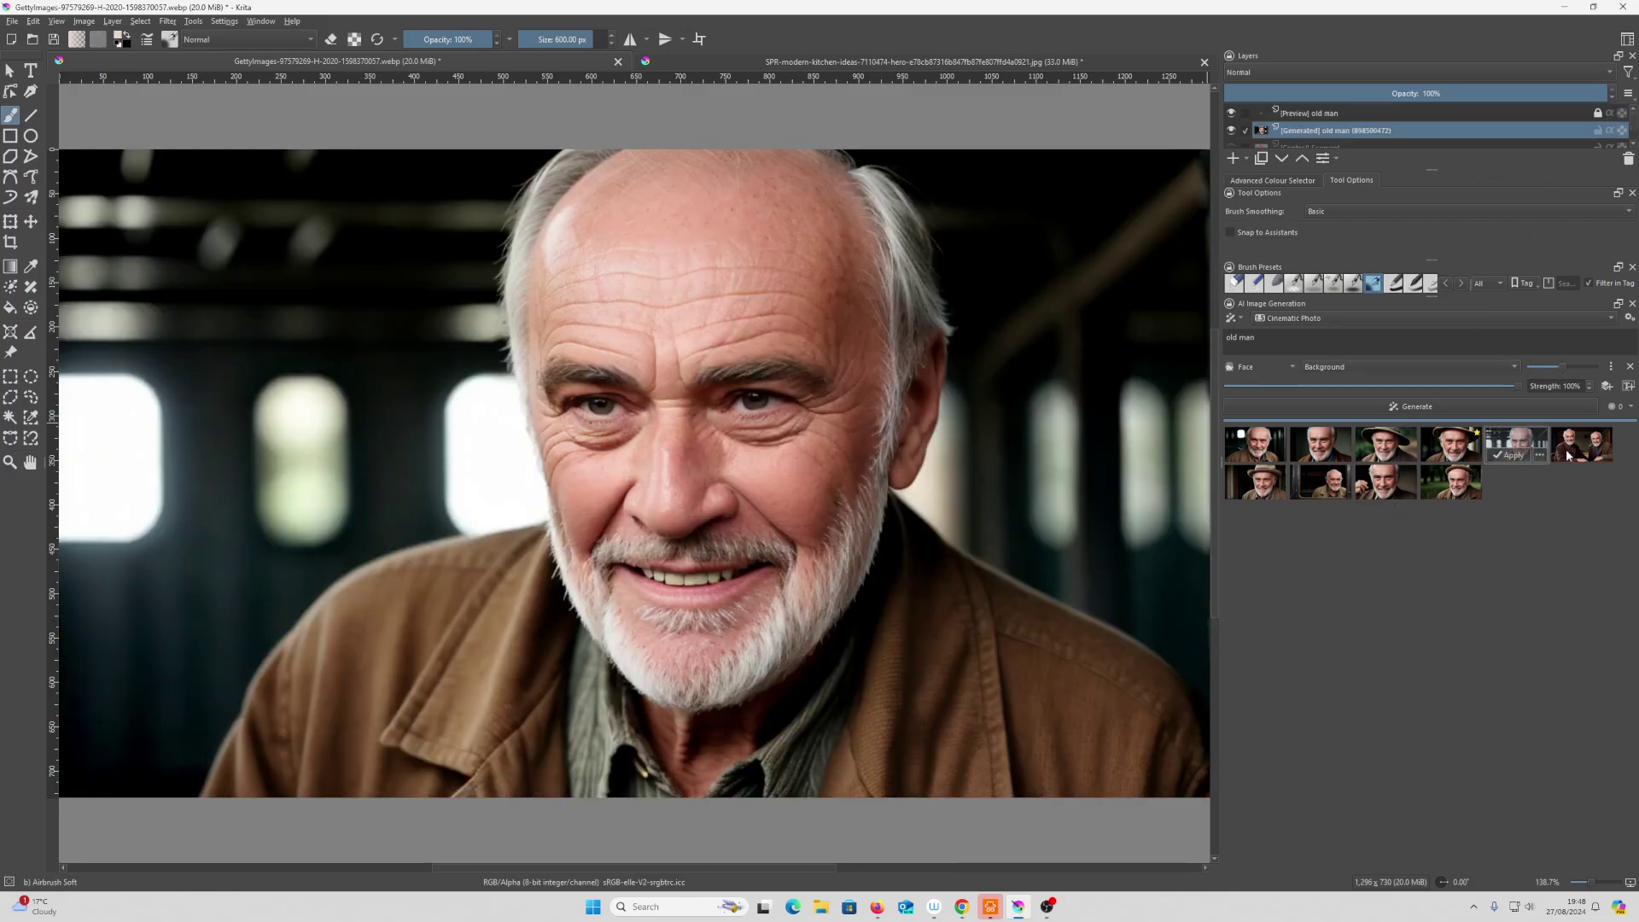
left_click(1570, 457)
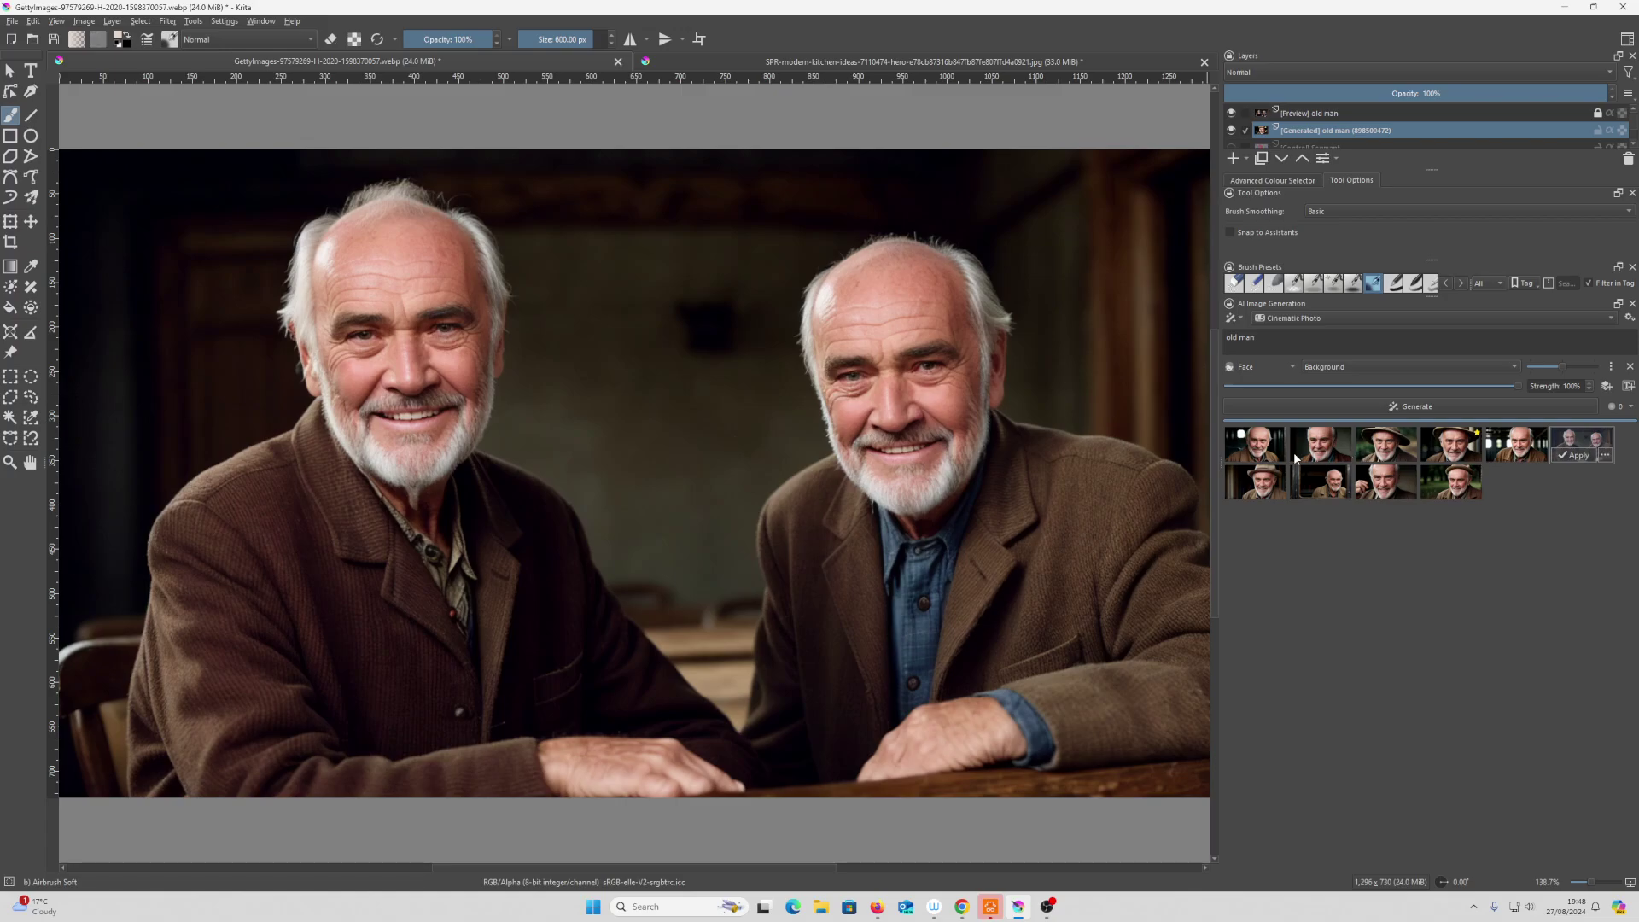
left_click(1260, 446)
left_click(1253, 456)
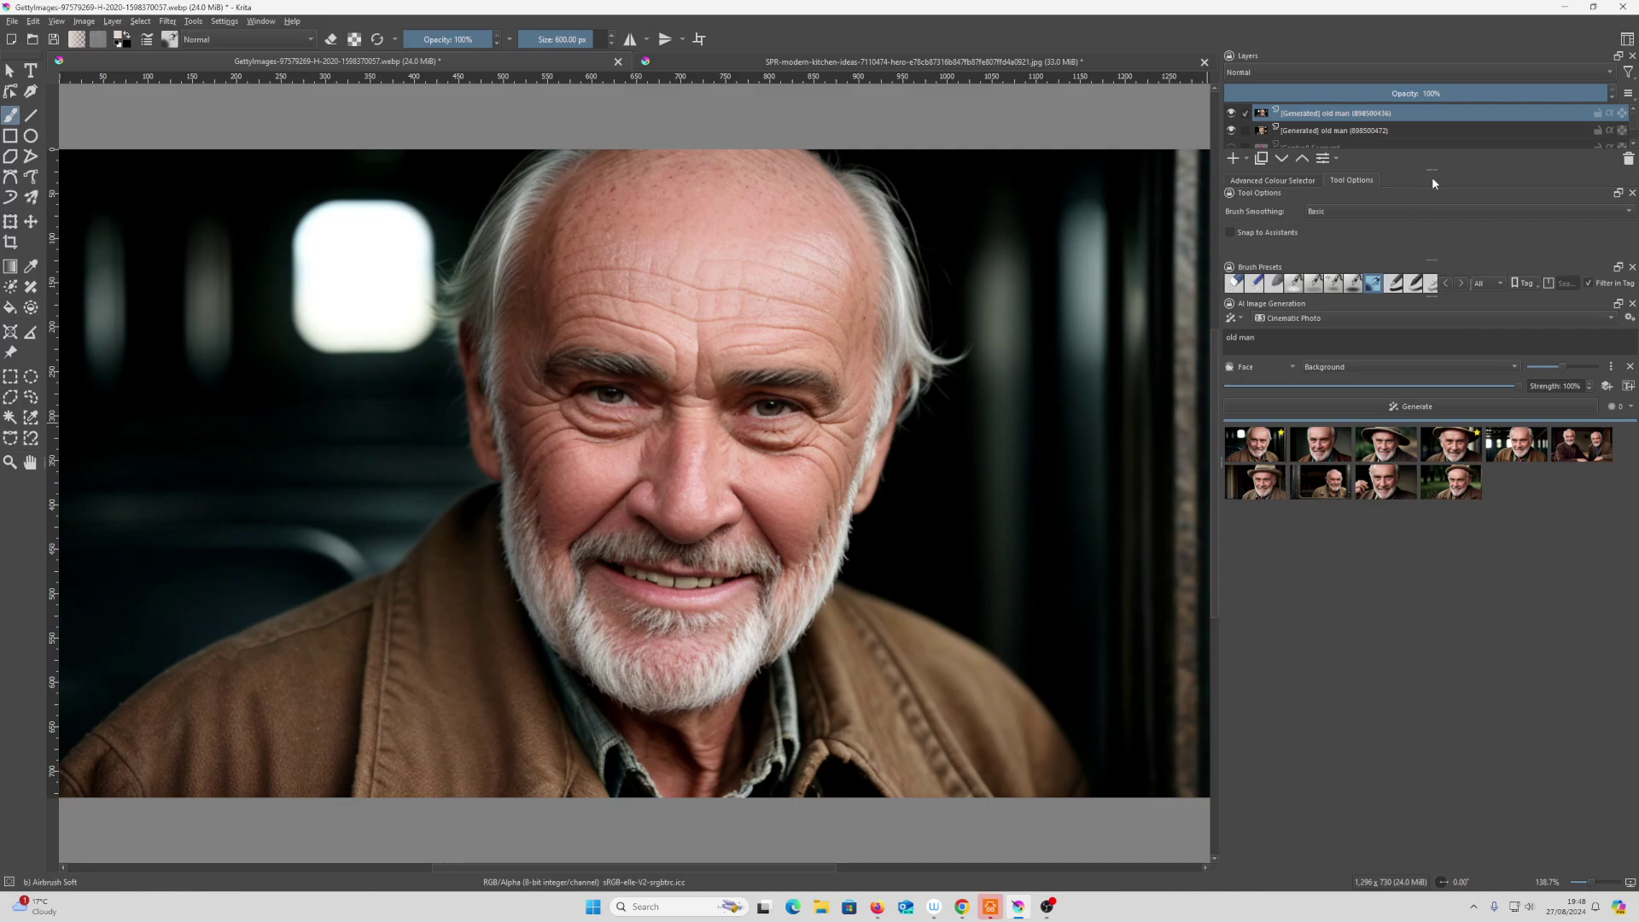
left_click_drag(1430, 173, 1429, 238)
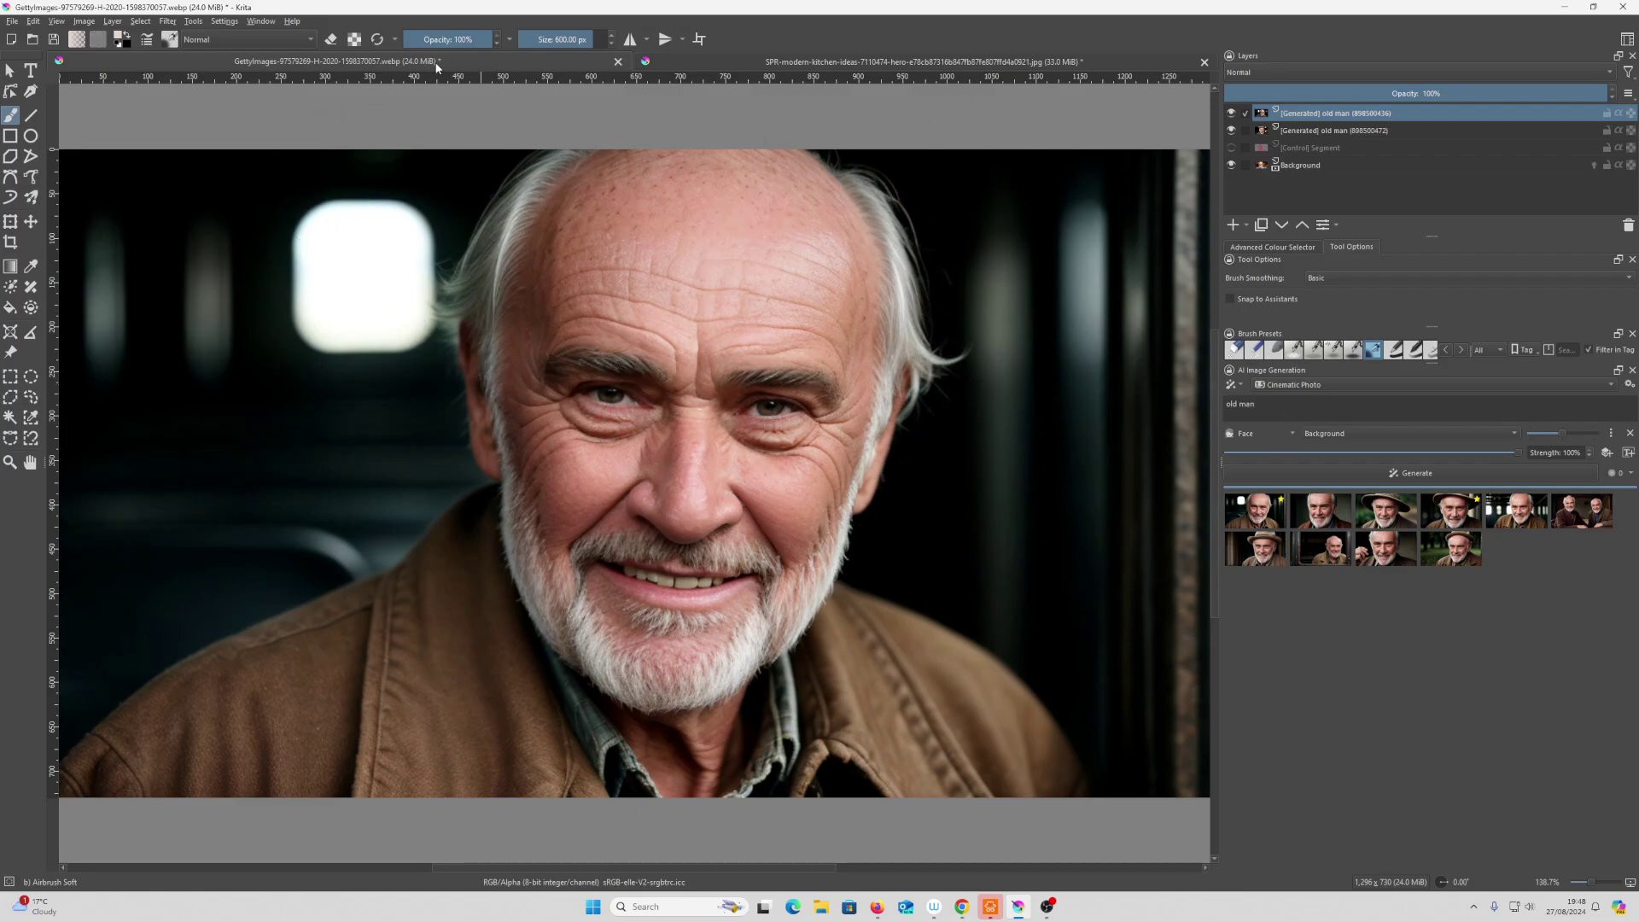
Switch to the kitchen photo document and hide its [Control] Segment layer
left_click(778, 61)
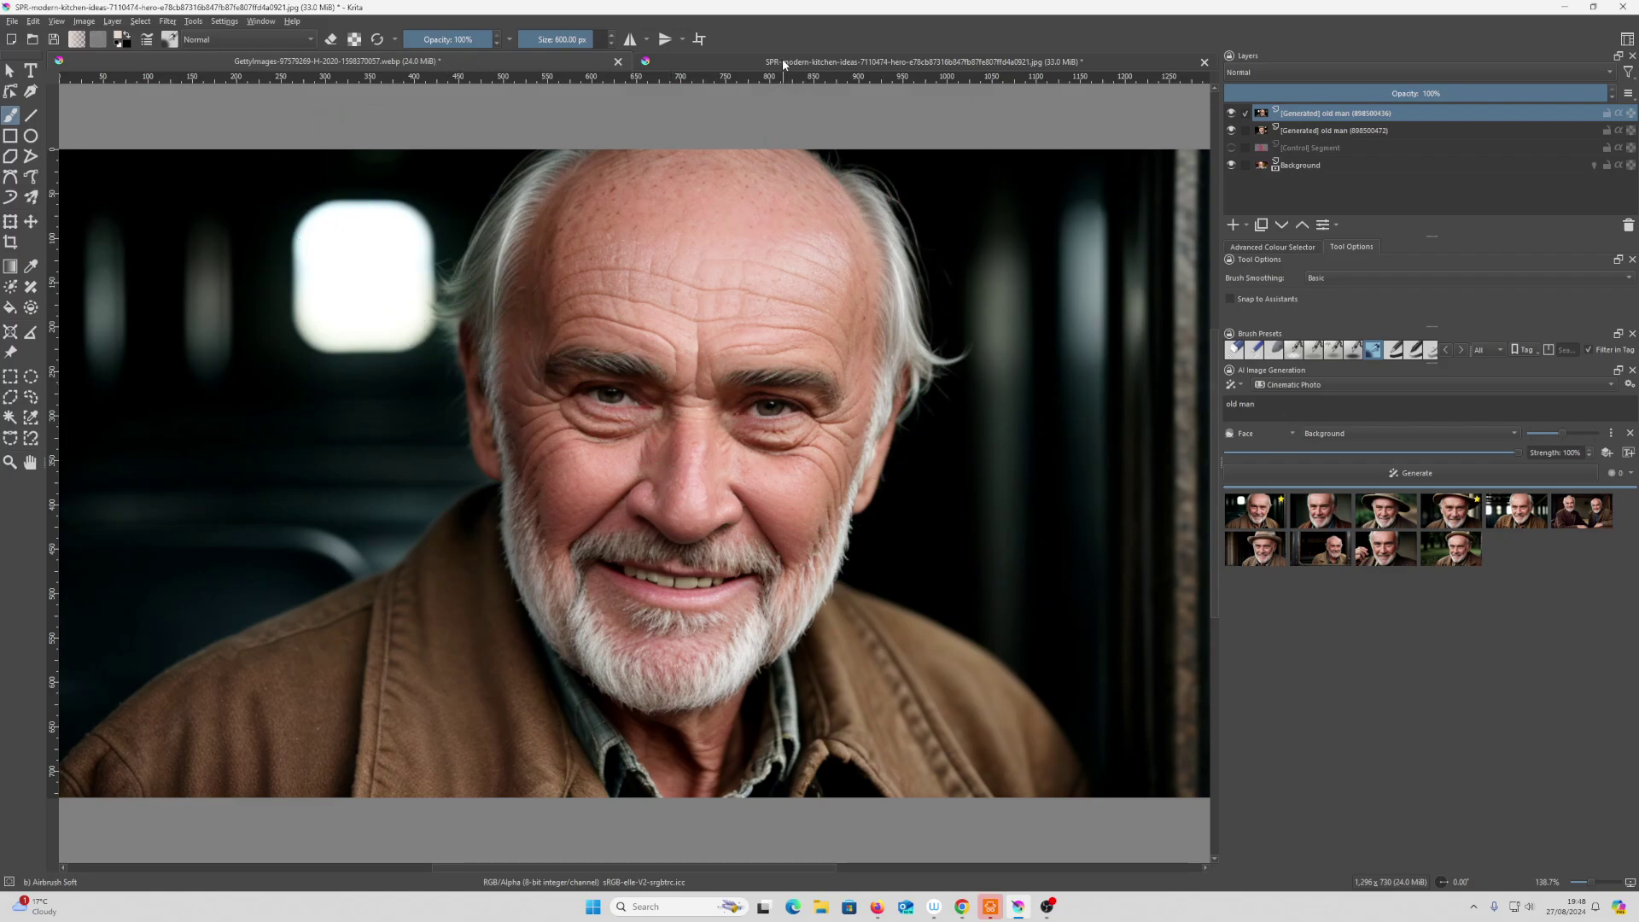
left_click(1232, 114)
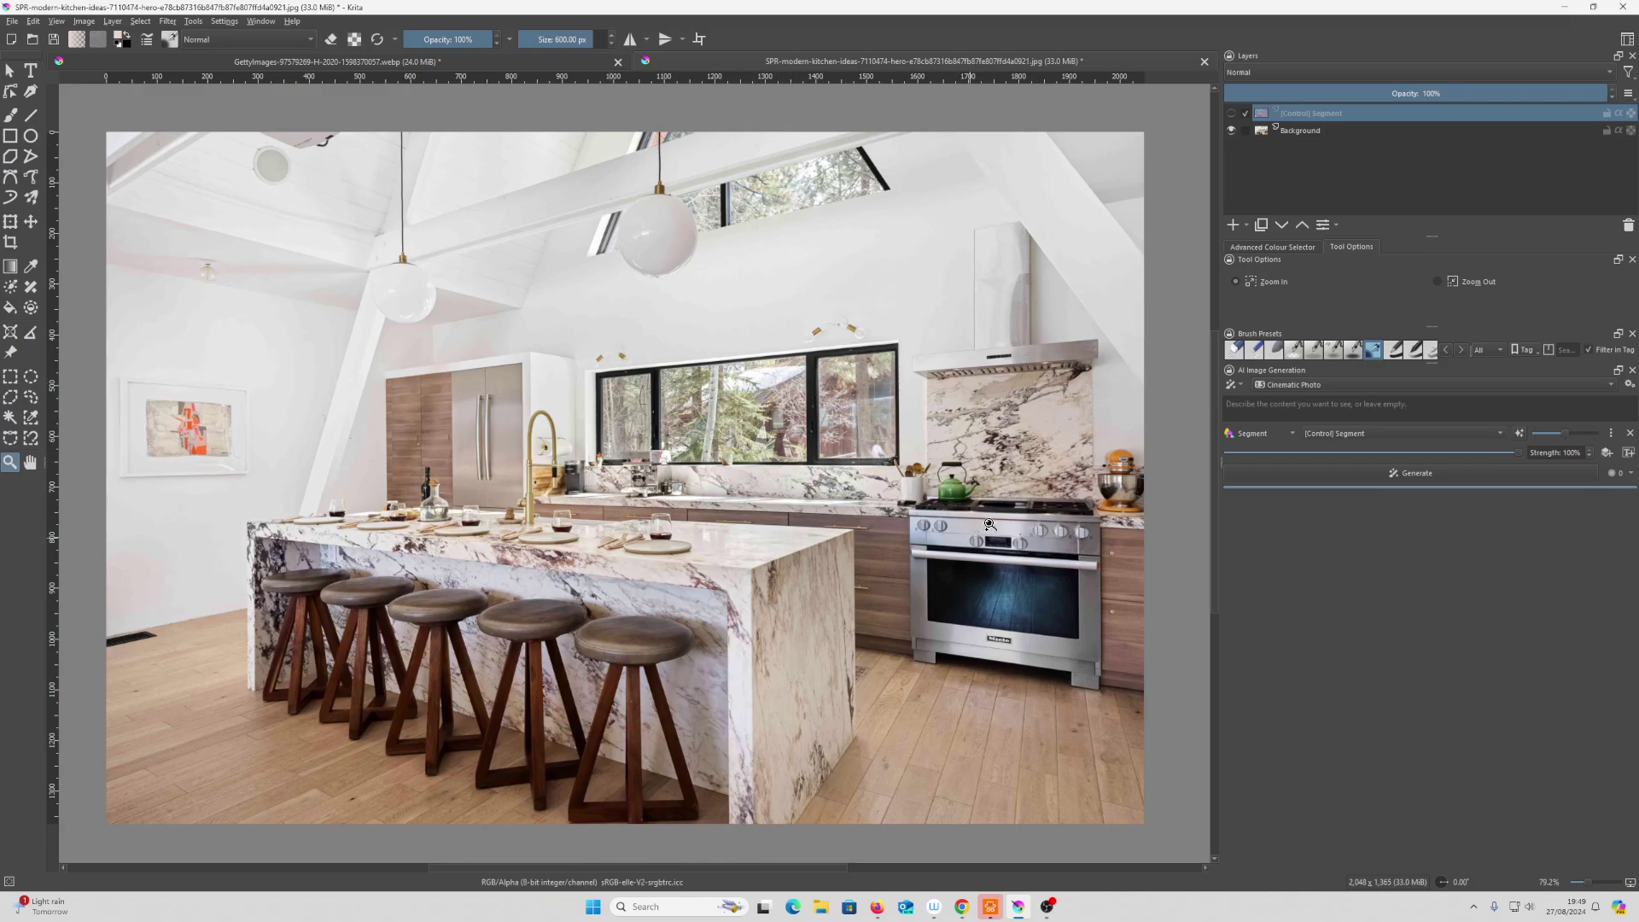
Make the [Control] Segment layer visible over the kitchen photo again
left_click(1232, 116)
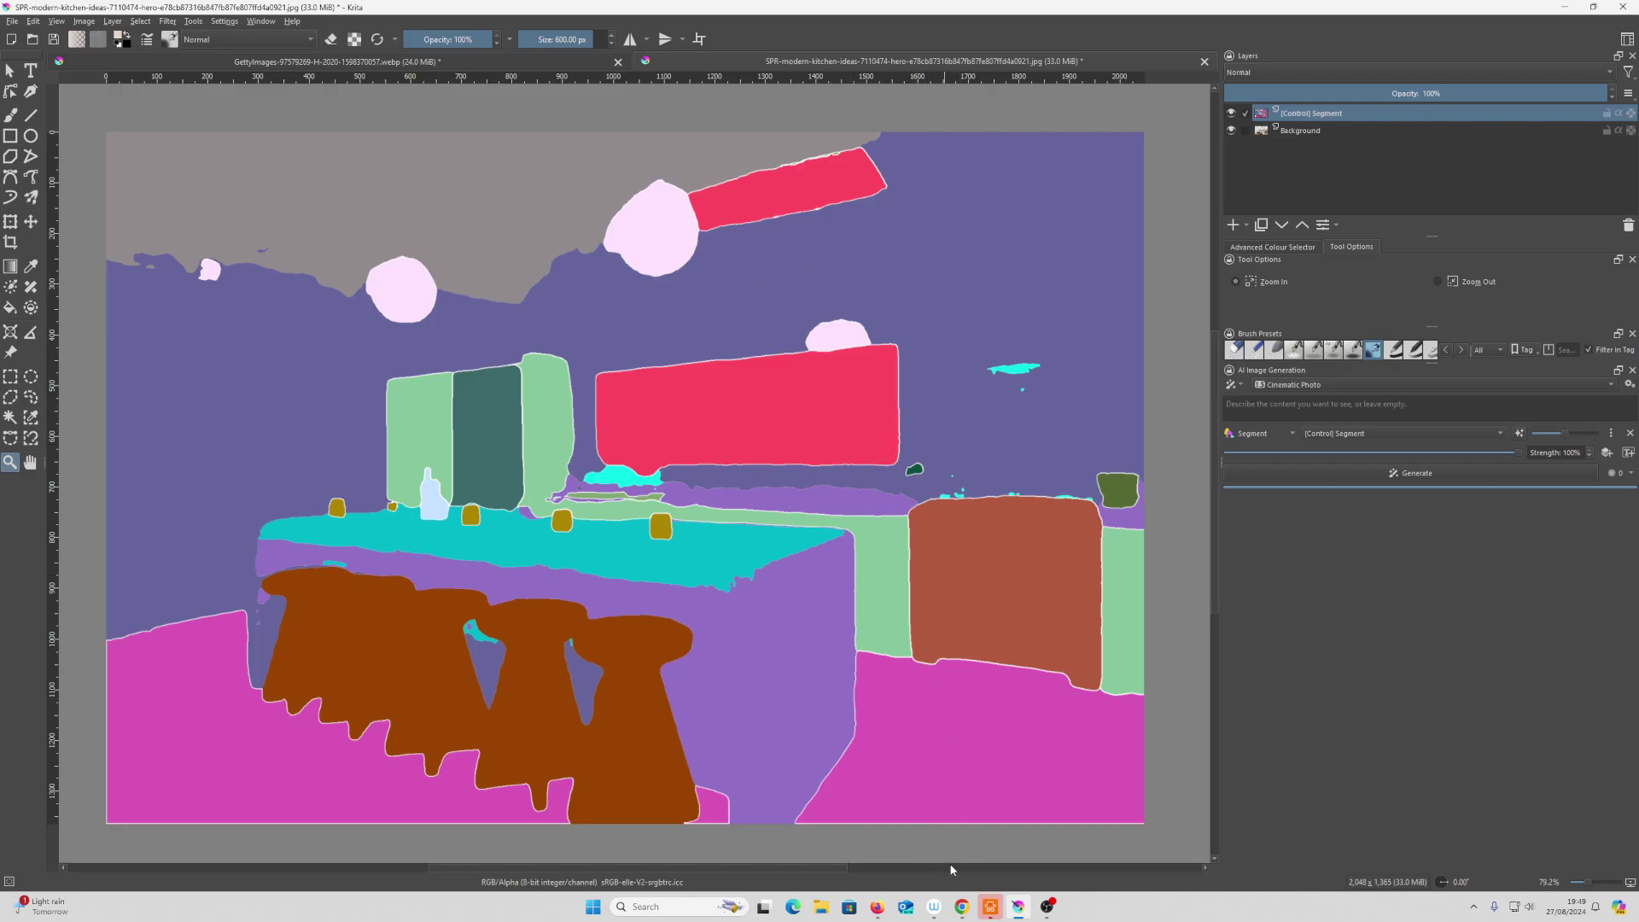
mouse_move(962, 912)
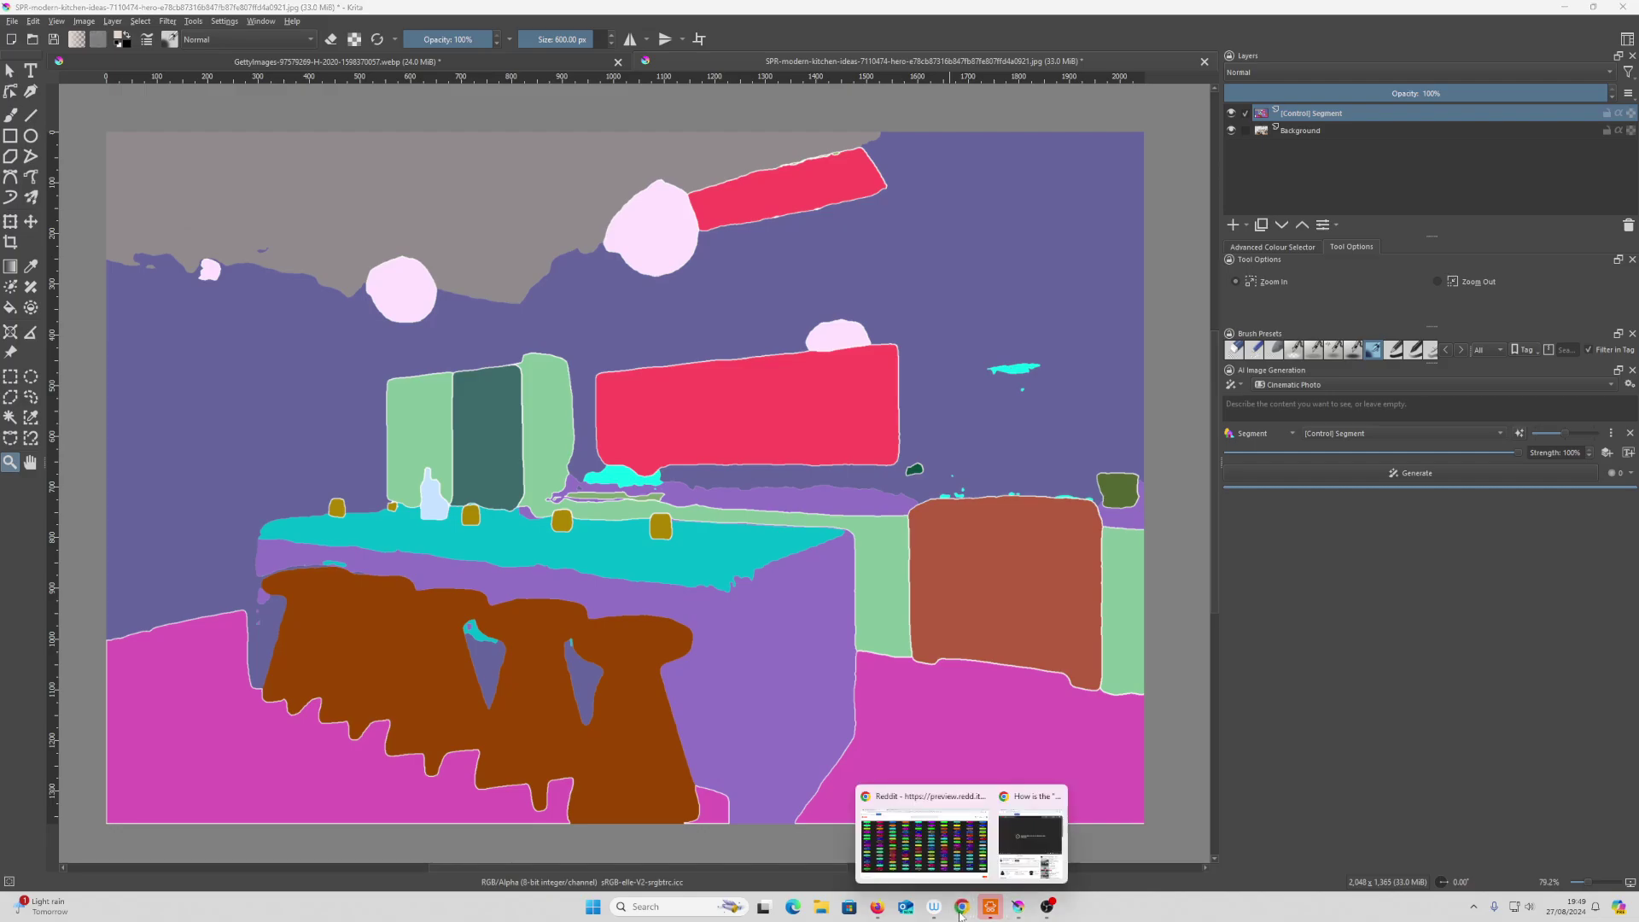
left_click(940, 856)
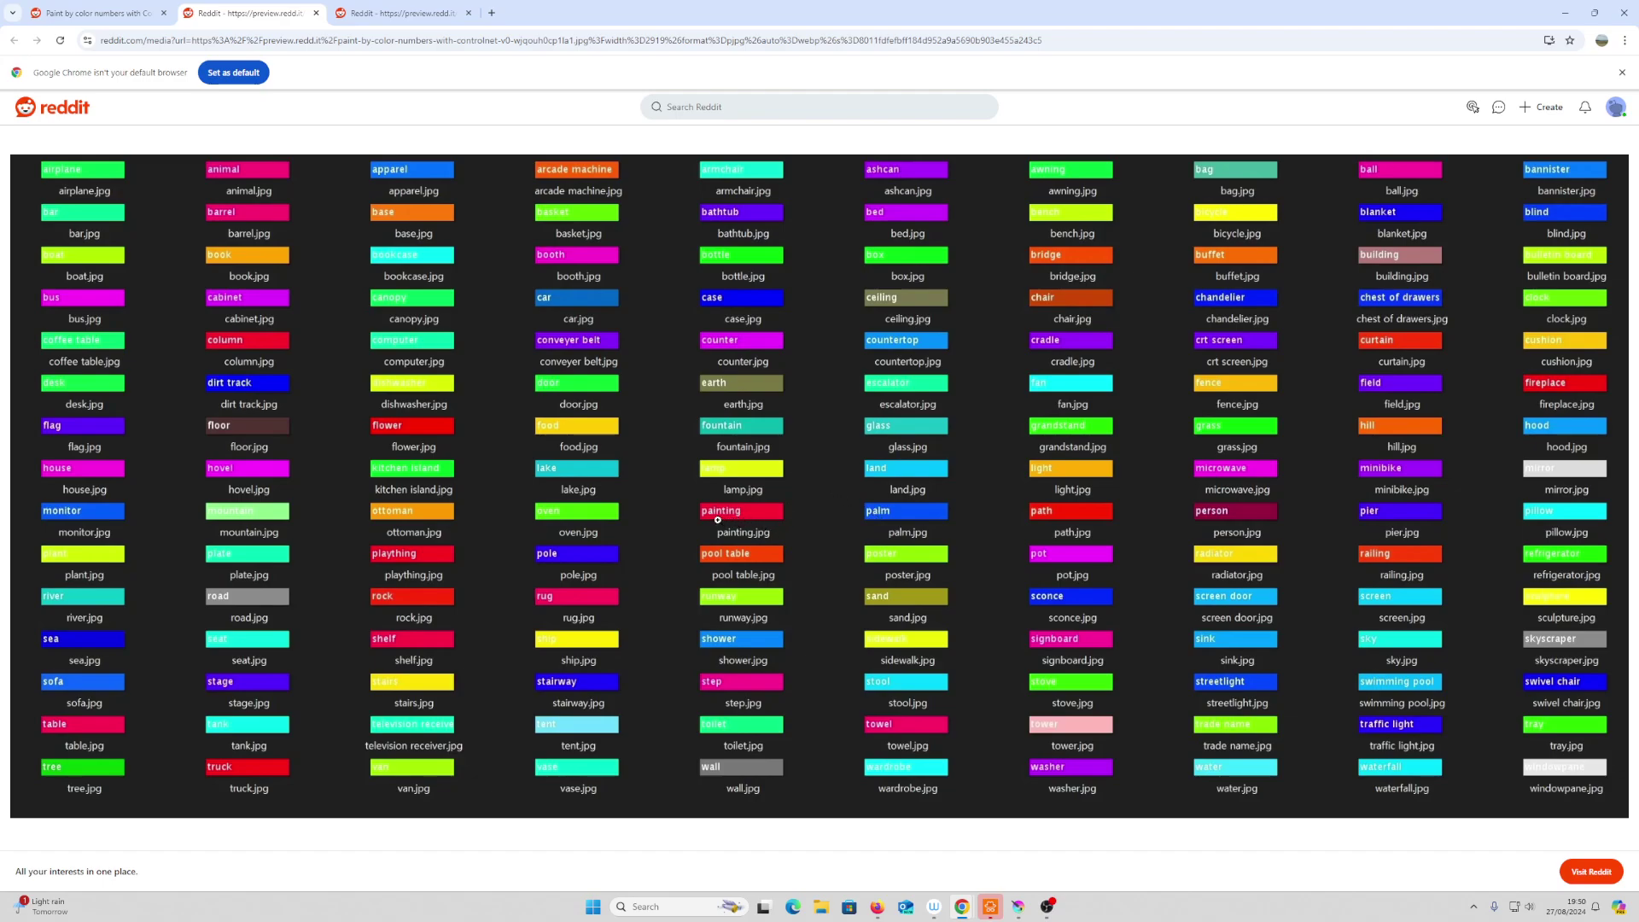
left_click(1018, 905)
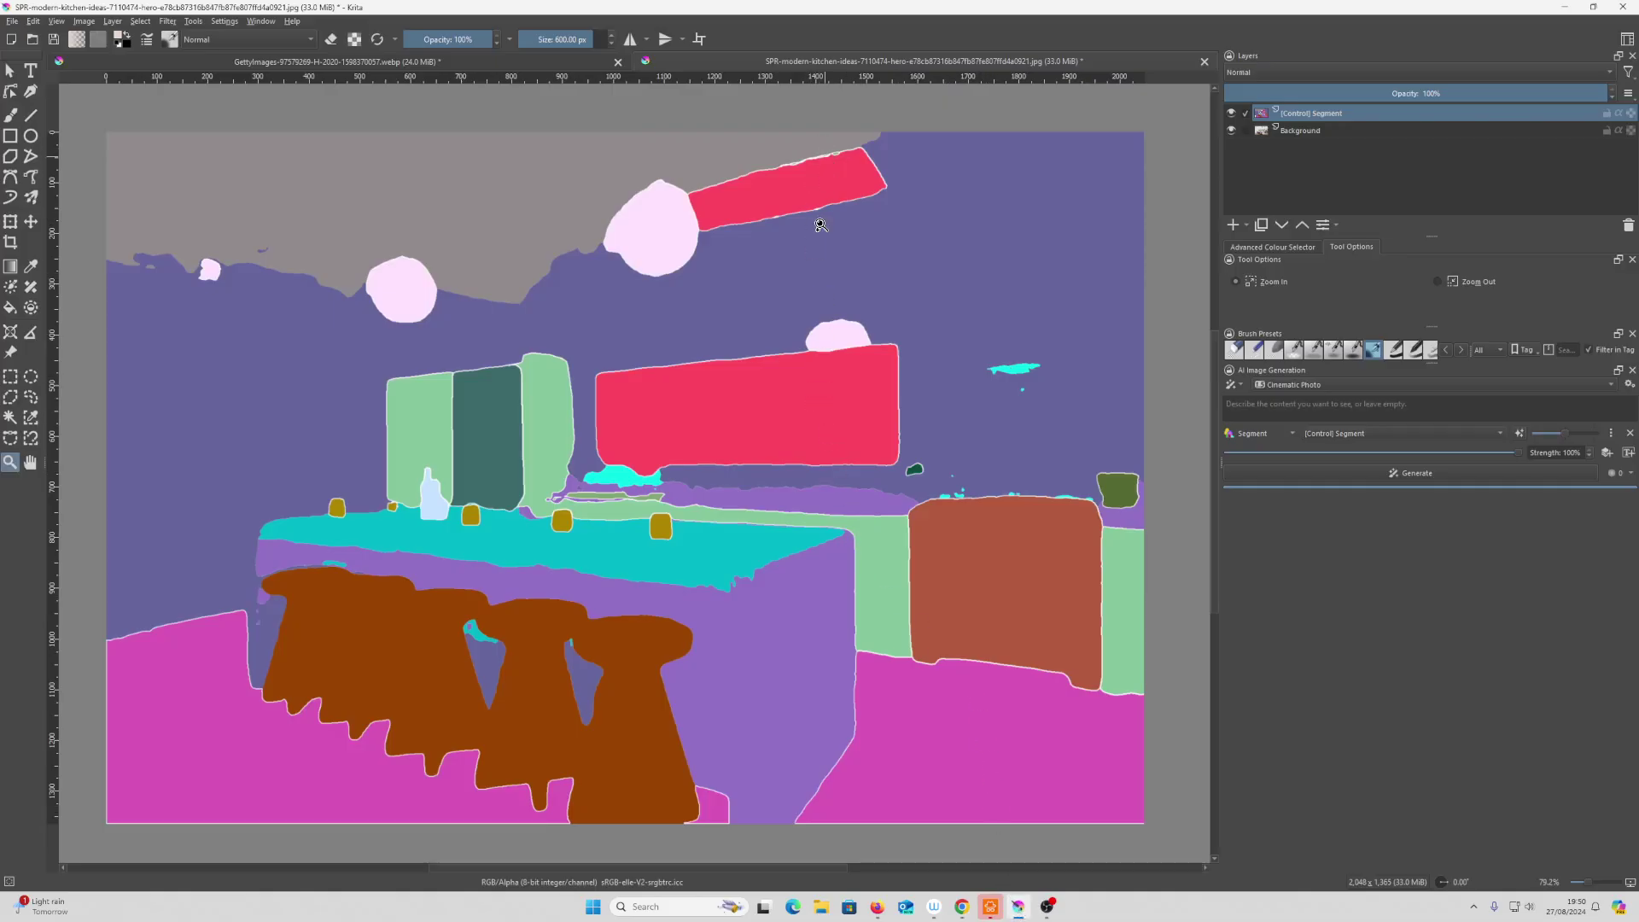
Flick the [Control] Segment layer off and on to compare, then bring the Reddit colour chart forward
left_click(1231, 113)
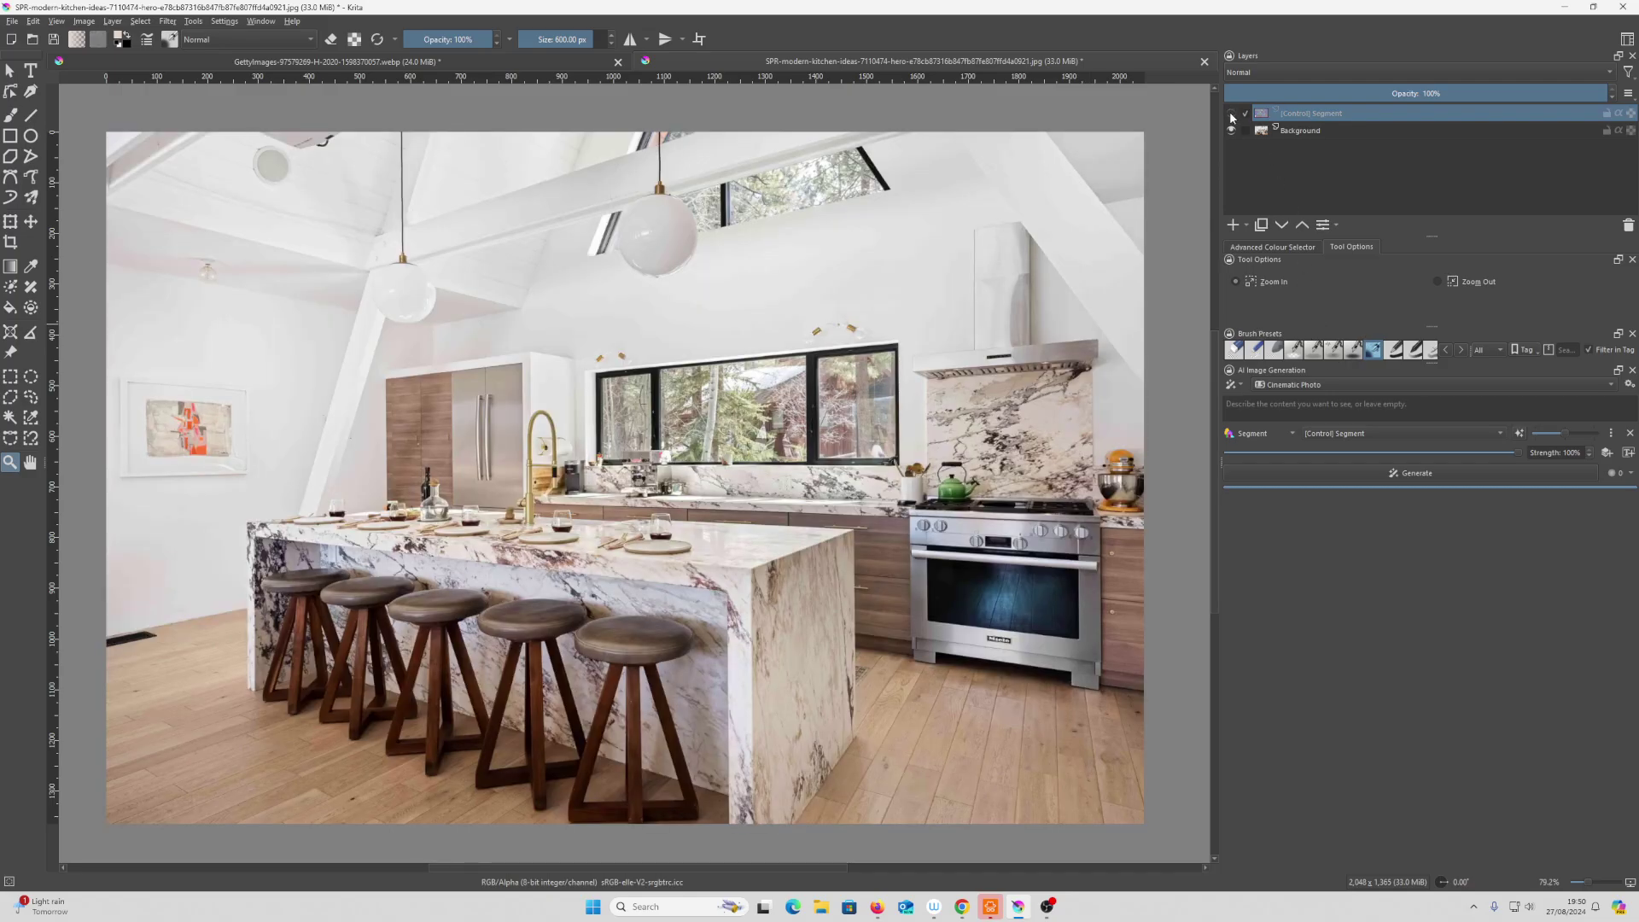
left_click(1231, 114)
left_click(1232, 115)
left_click(1232, 114)
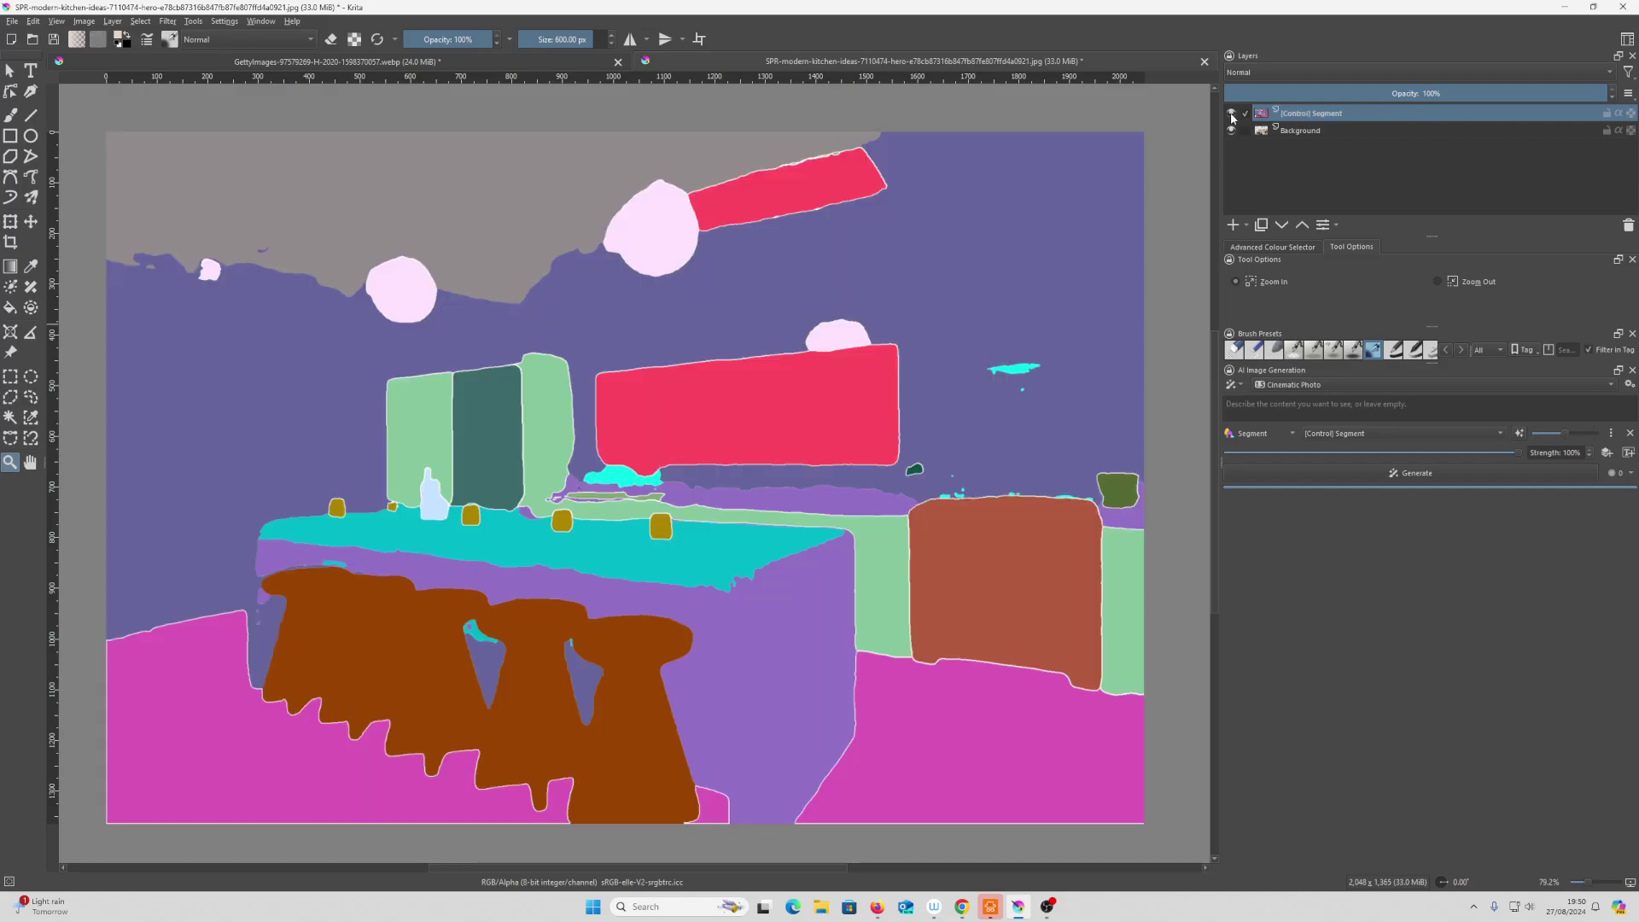
left_click(1232, 115)
left_click(1233, 115)
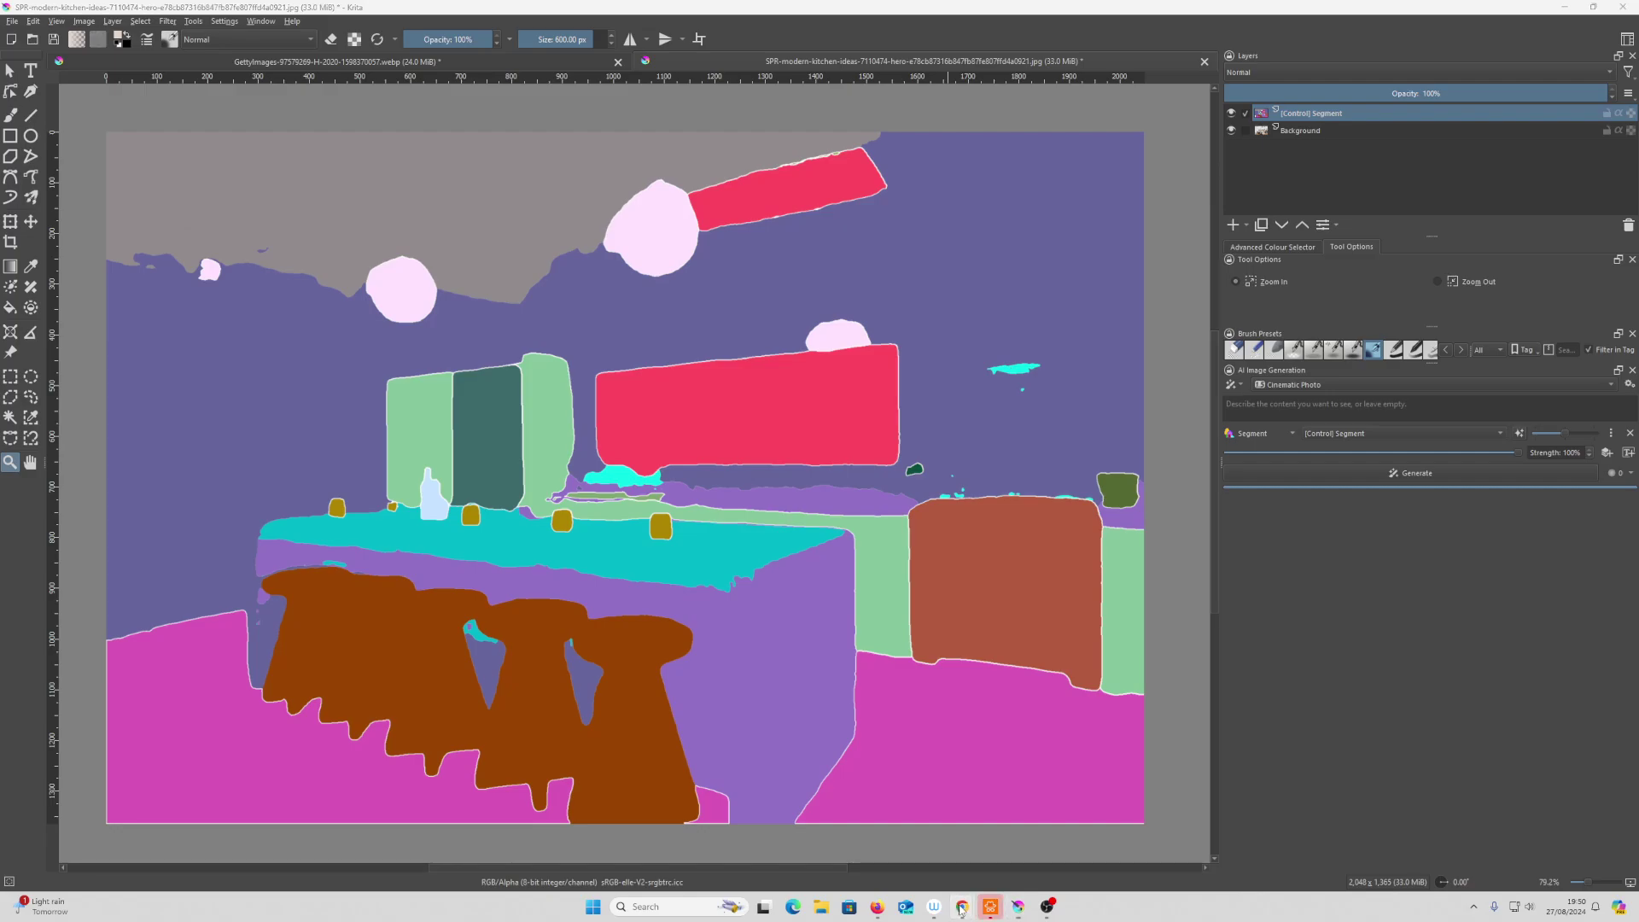
mouse_move(962, 908)
left_click(950, 858)
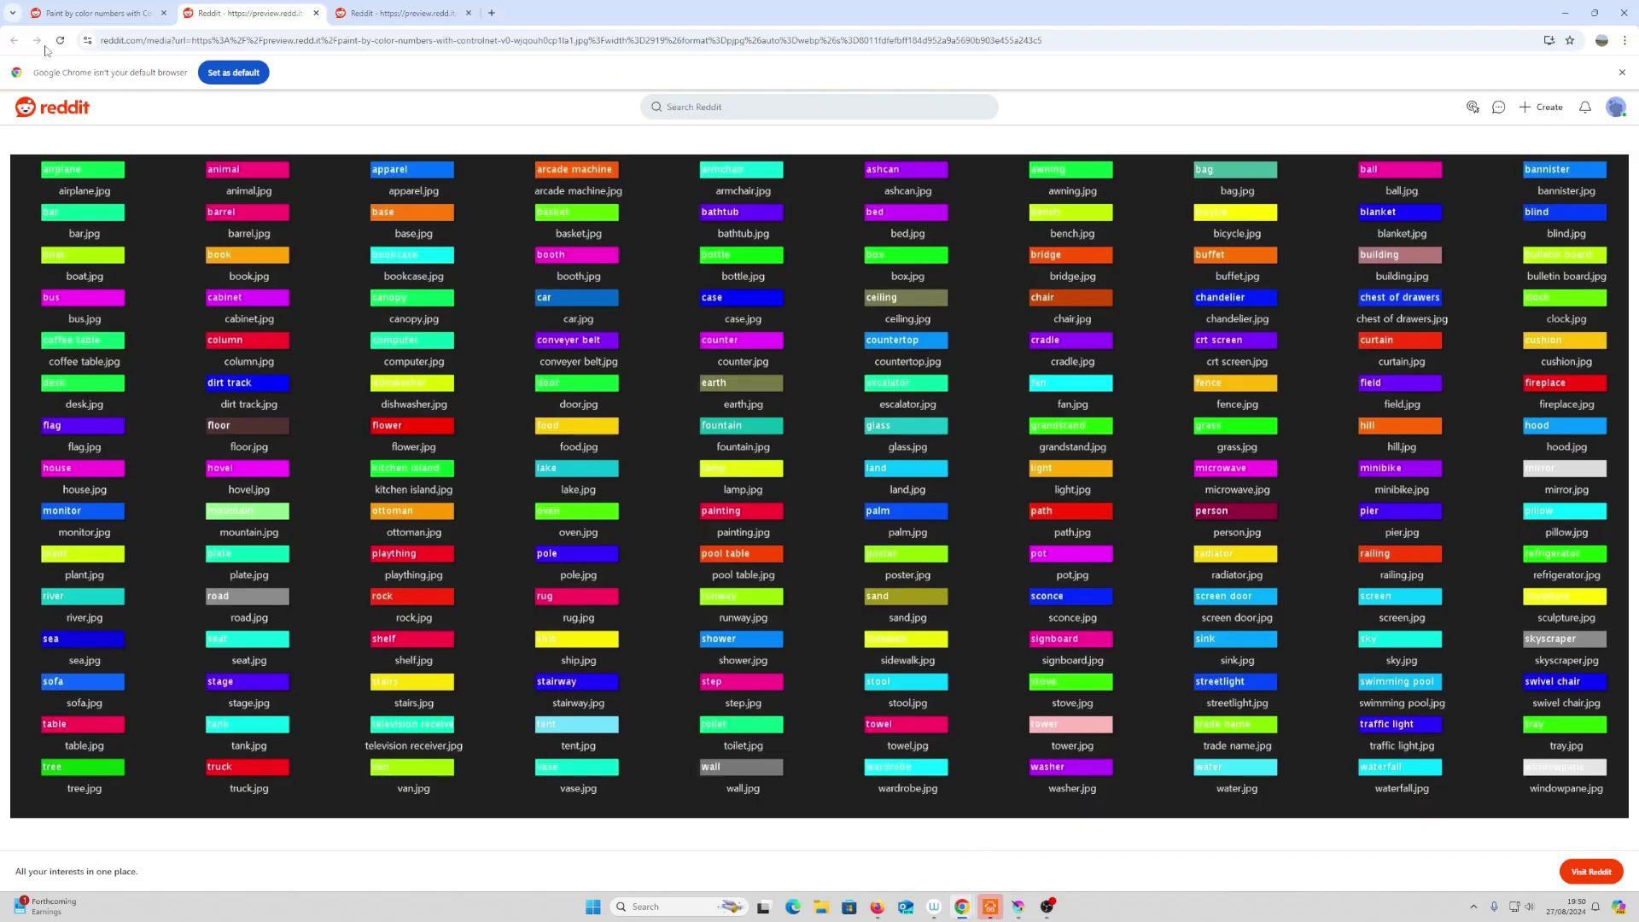
Open the 'Paint by color numbers with ControlNet' post, reject cookies, and scroll to 'At the beach'
left_click(95, 14)
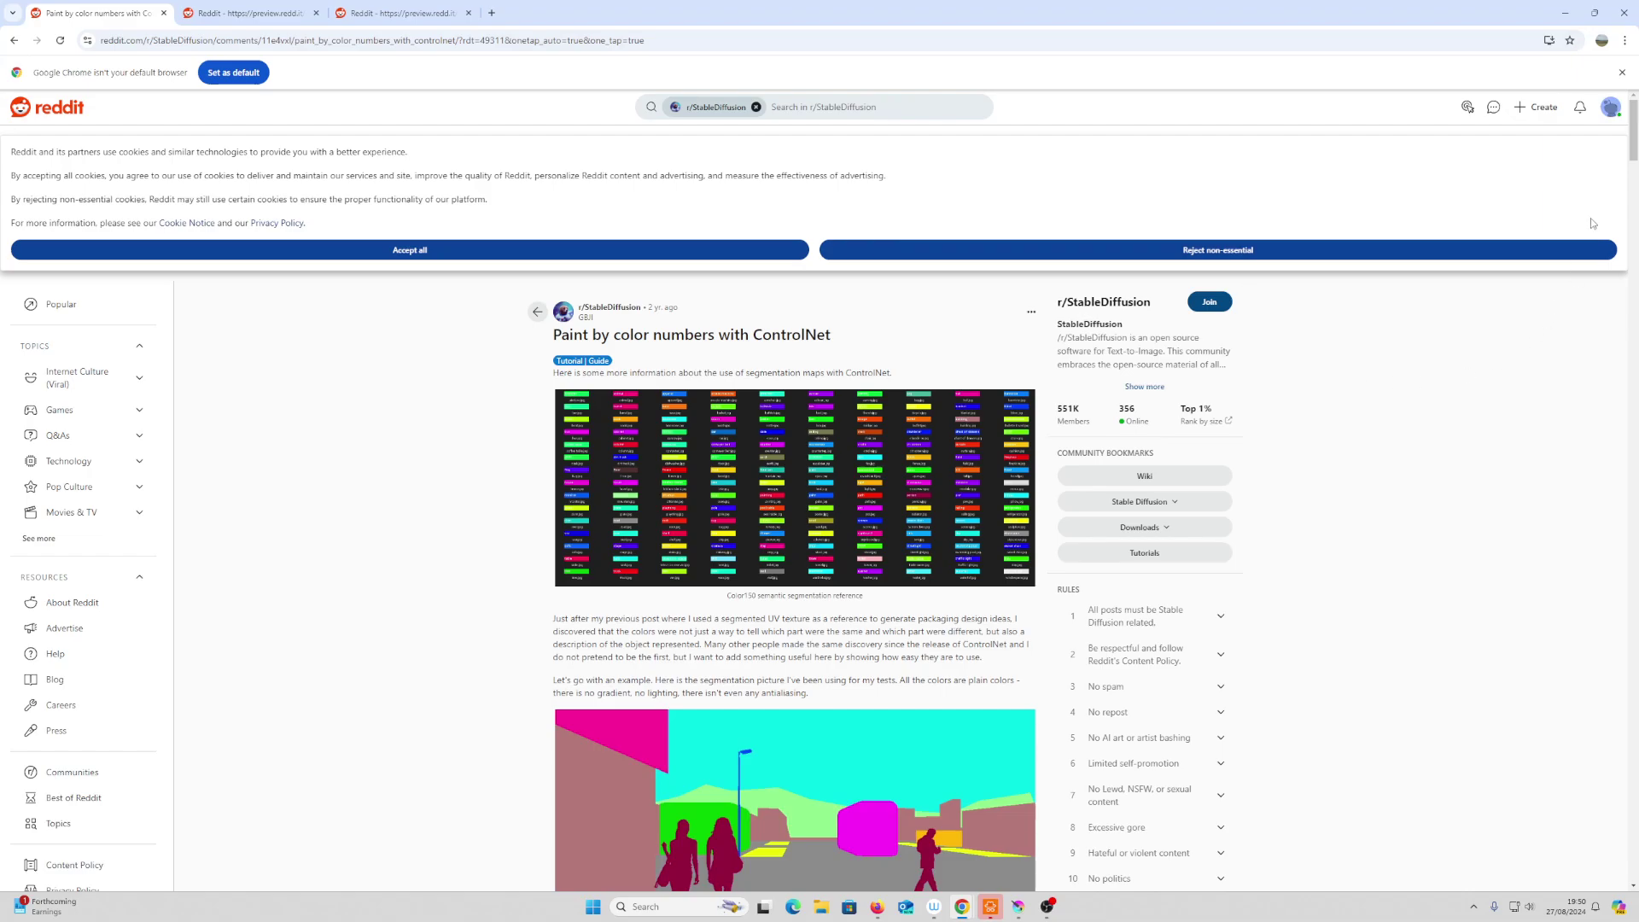
left_click(1212, 251)
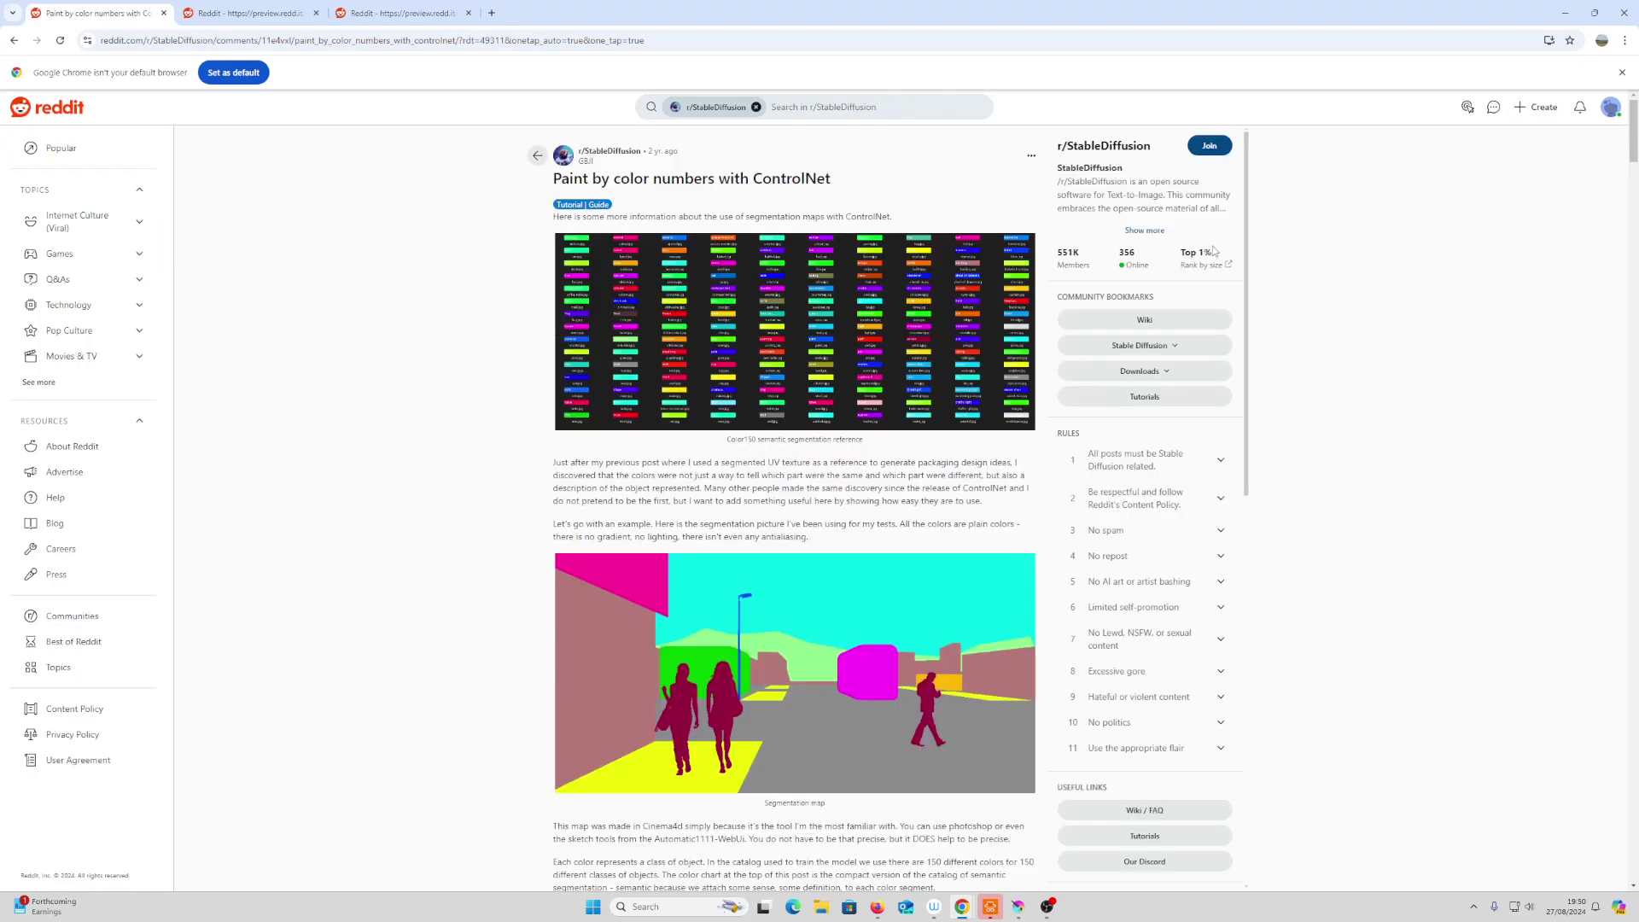
mouse_move(1633, 145)
left_mouse_down()
mouse_move(1632, 195)
mouse_move(1631, 147)
left_mouse_up()
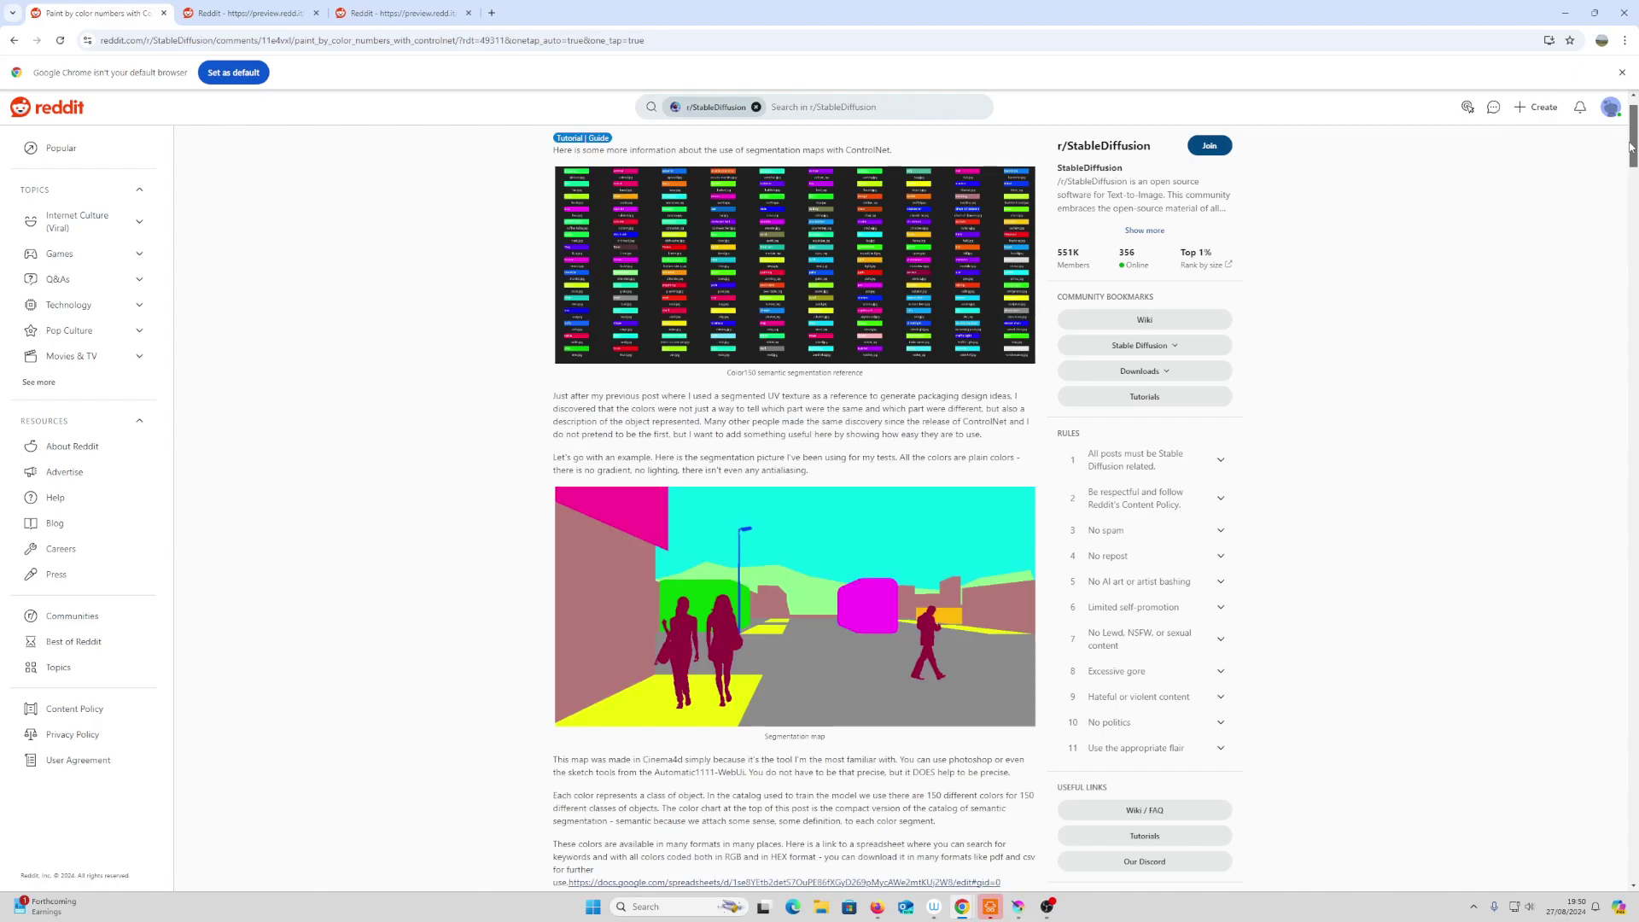
scroll(903, 422, "down", 2)
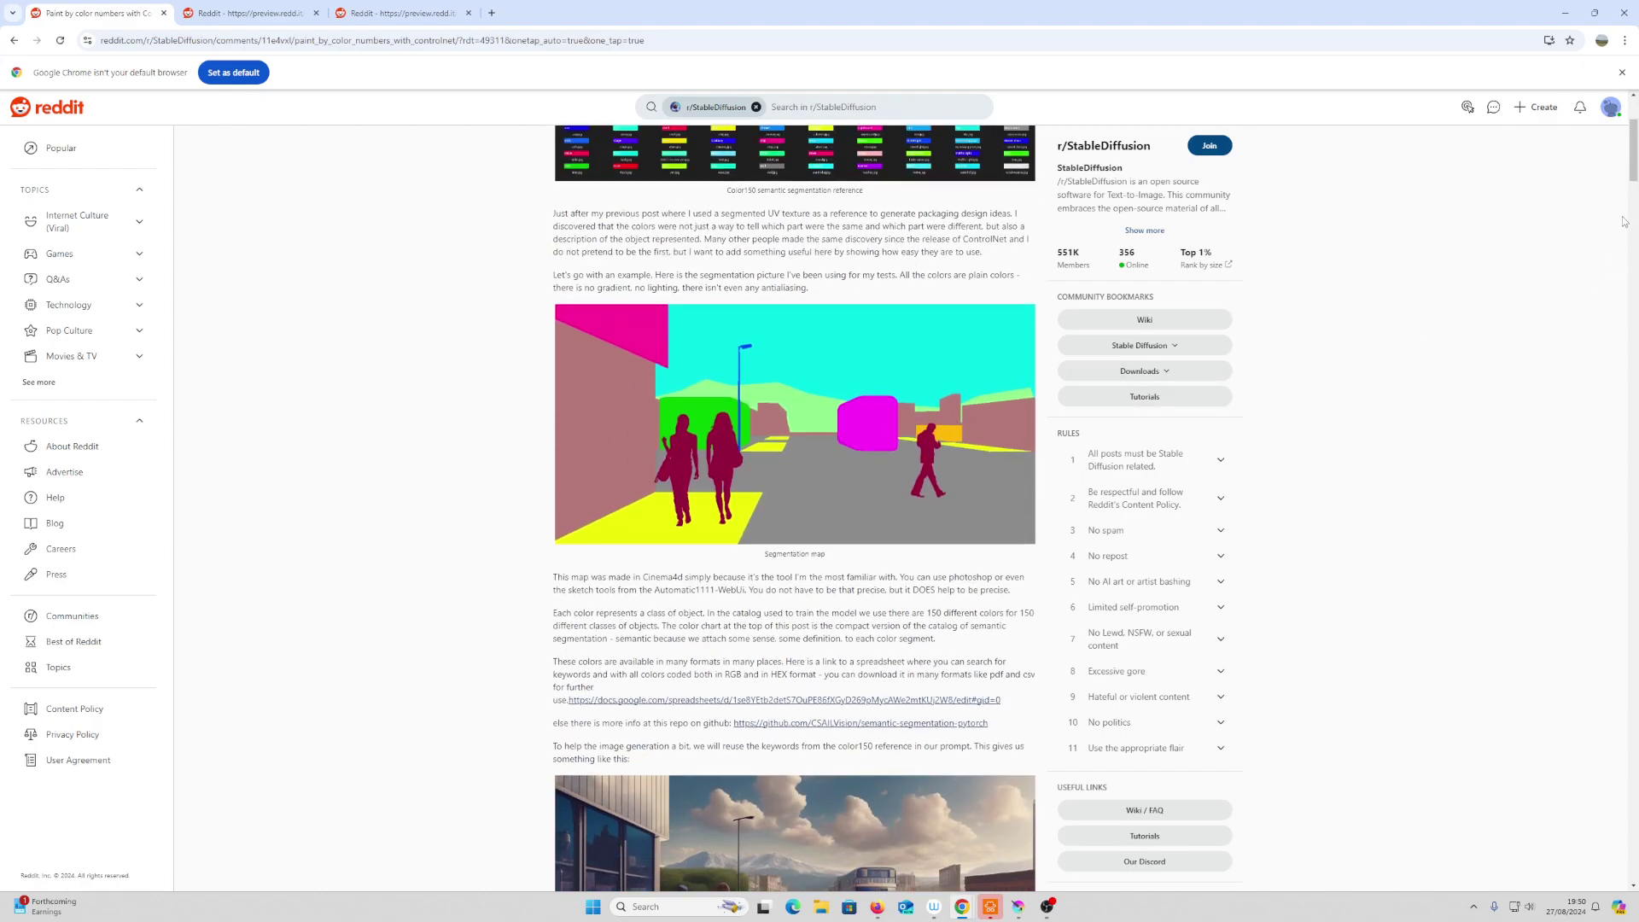
left_click_drag(1633, 173, 1635, 214)
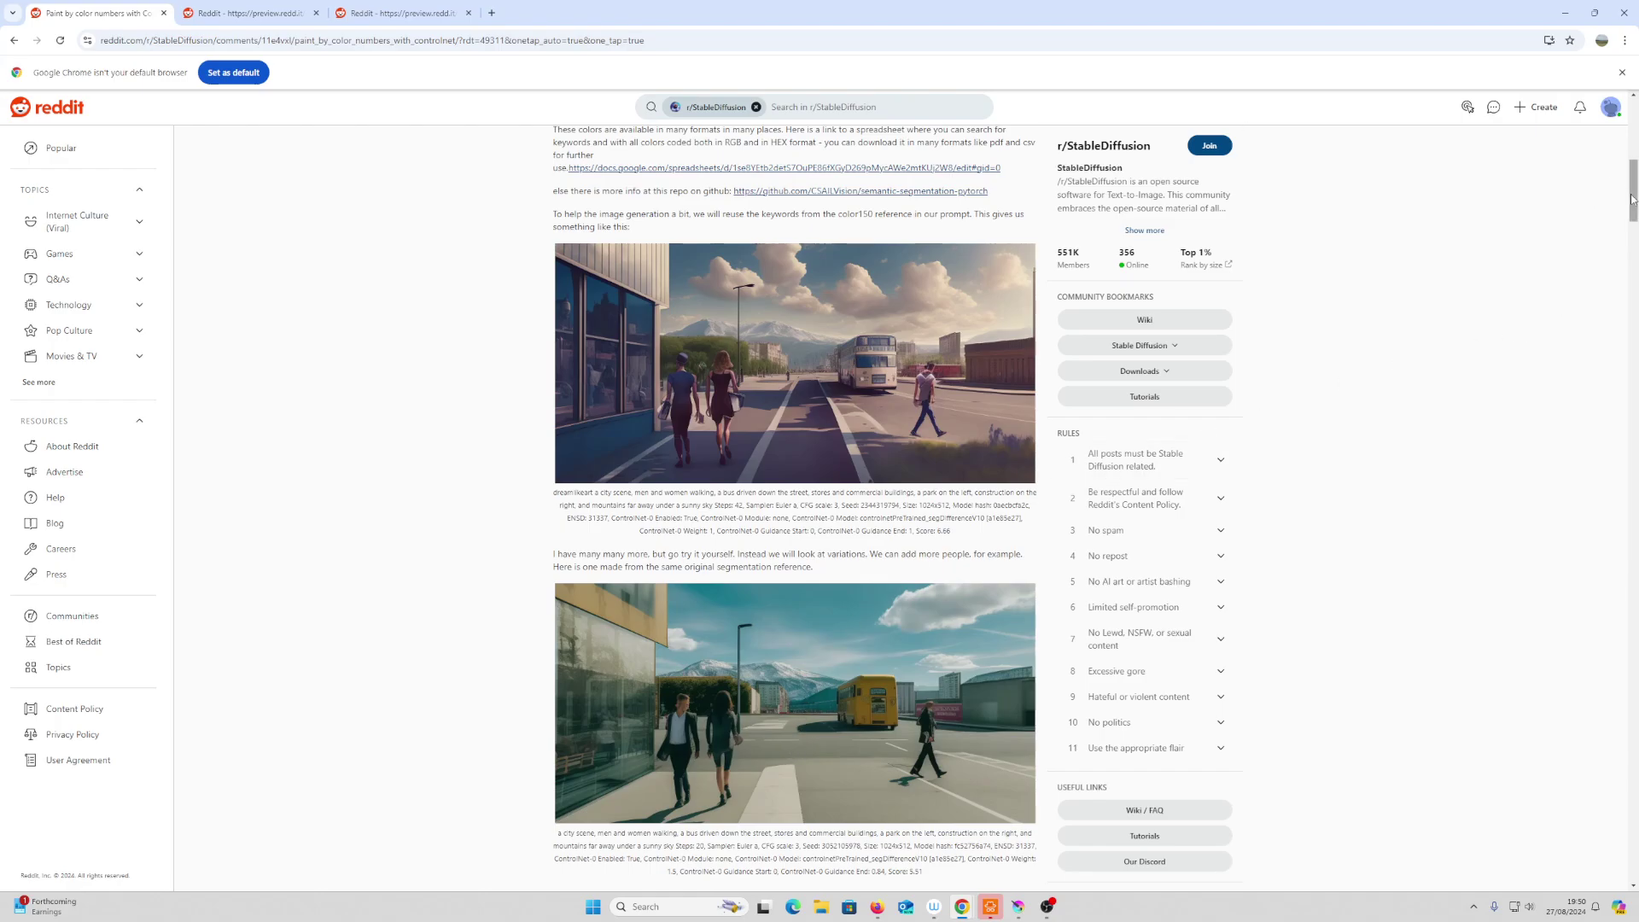
left_click_drag(1629, 197, 1630, 305)
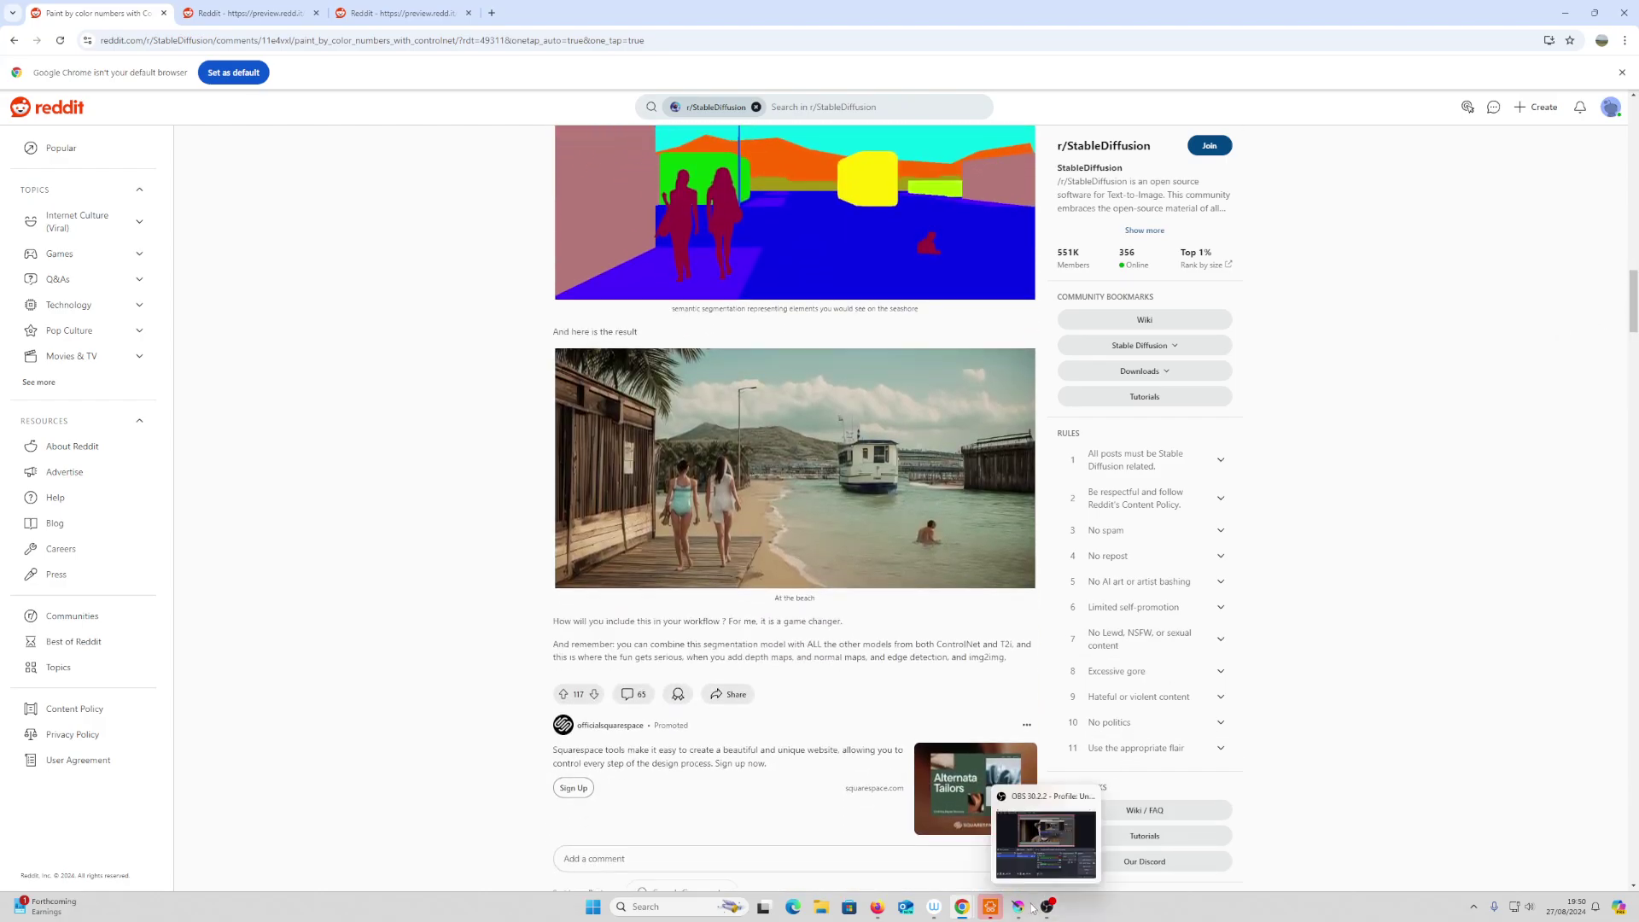
Enter the prompt 'kitchen', hide the [Control] Segment layer, and generate segmentation-guided variations
left_click(1043, 845)
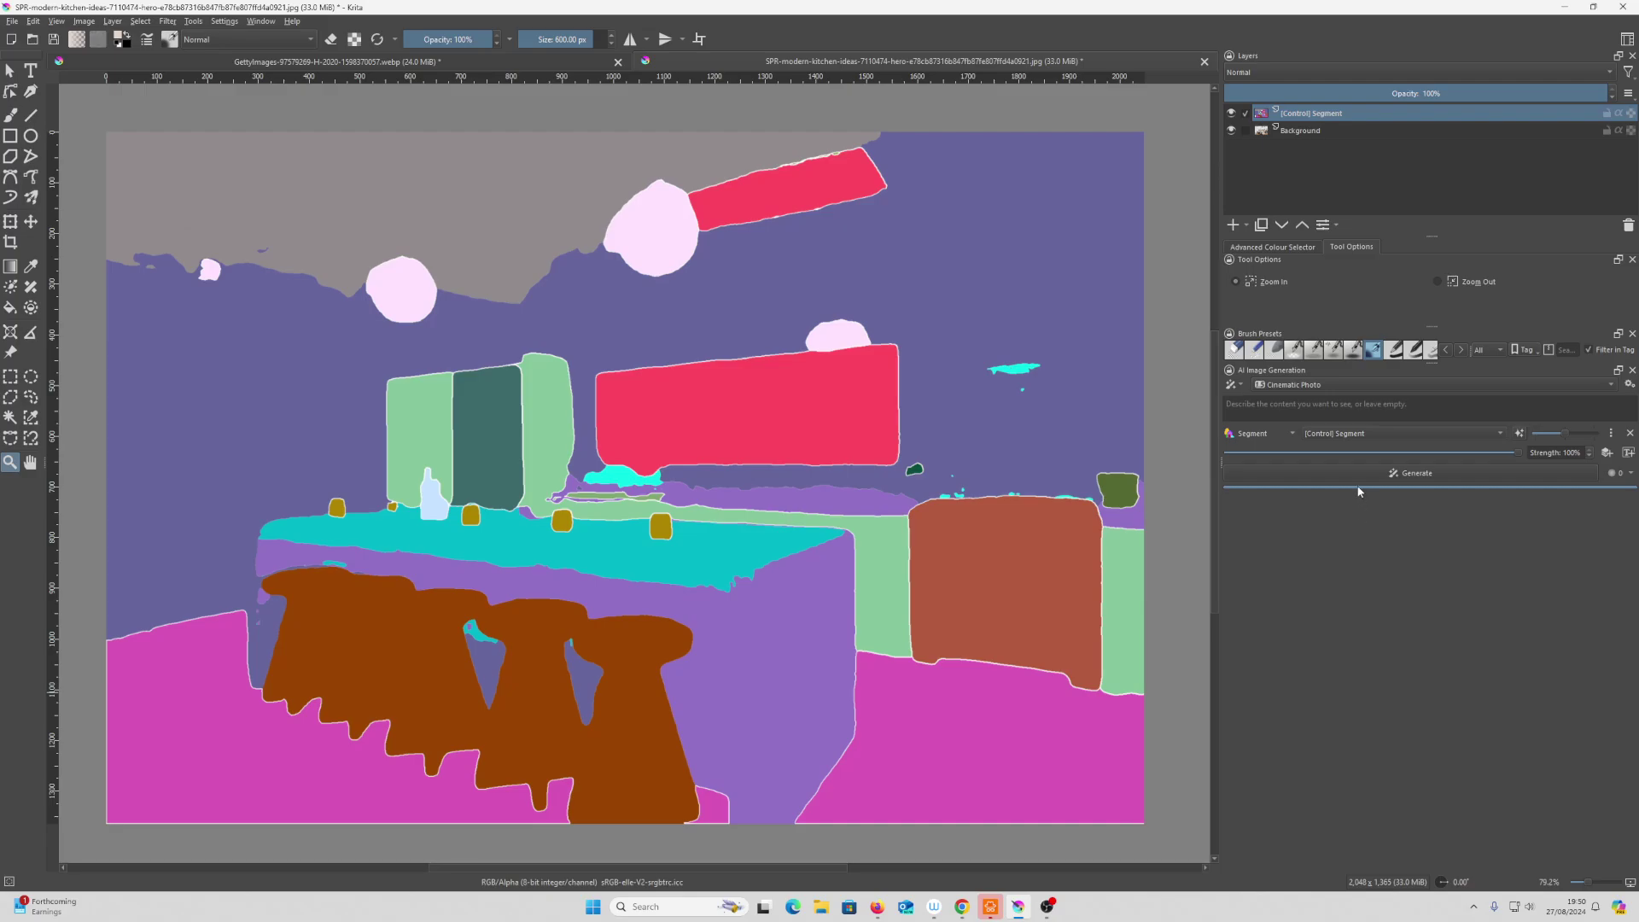
left_click(1303, 412)
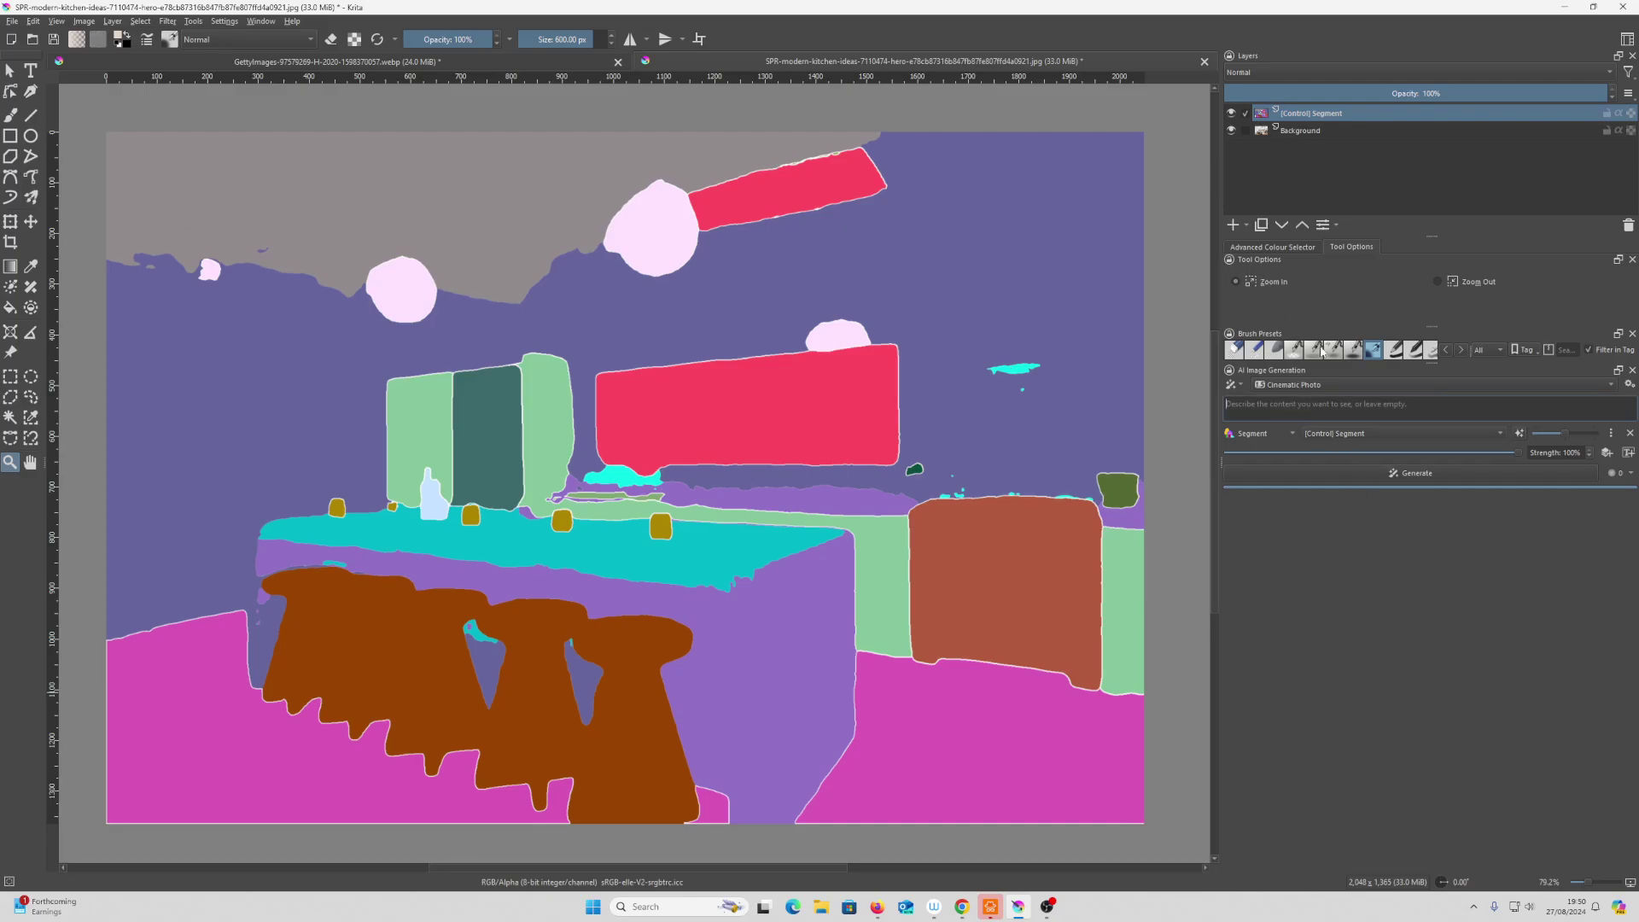
type("kitchen")
left_click(1233, 114)
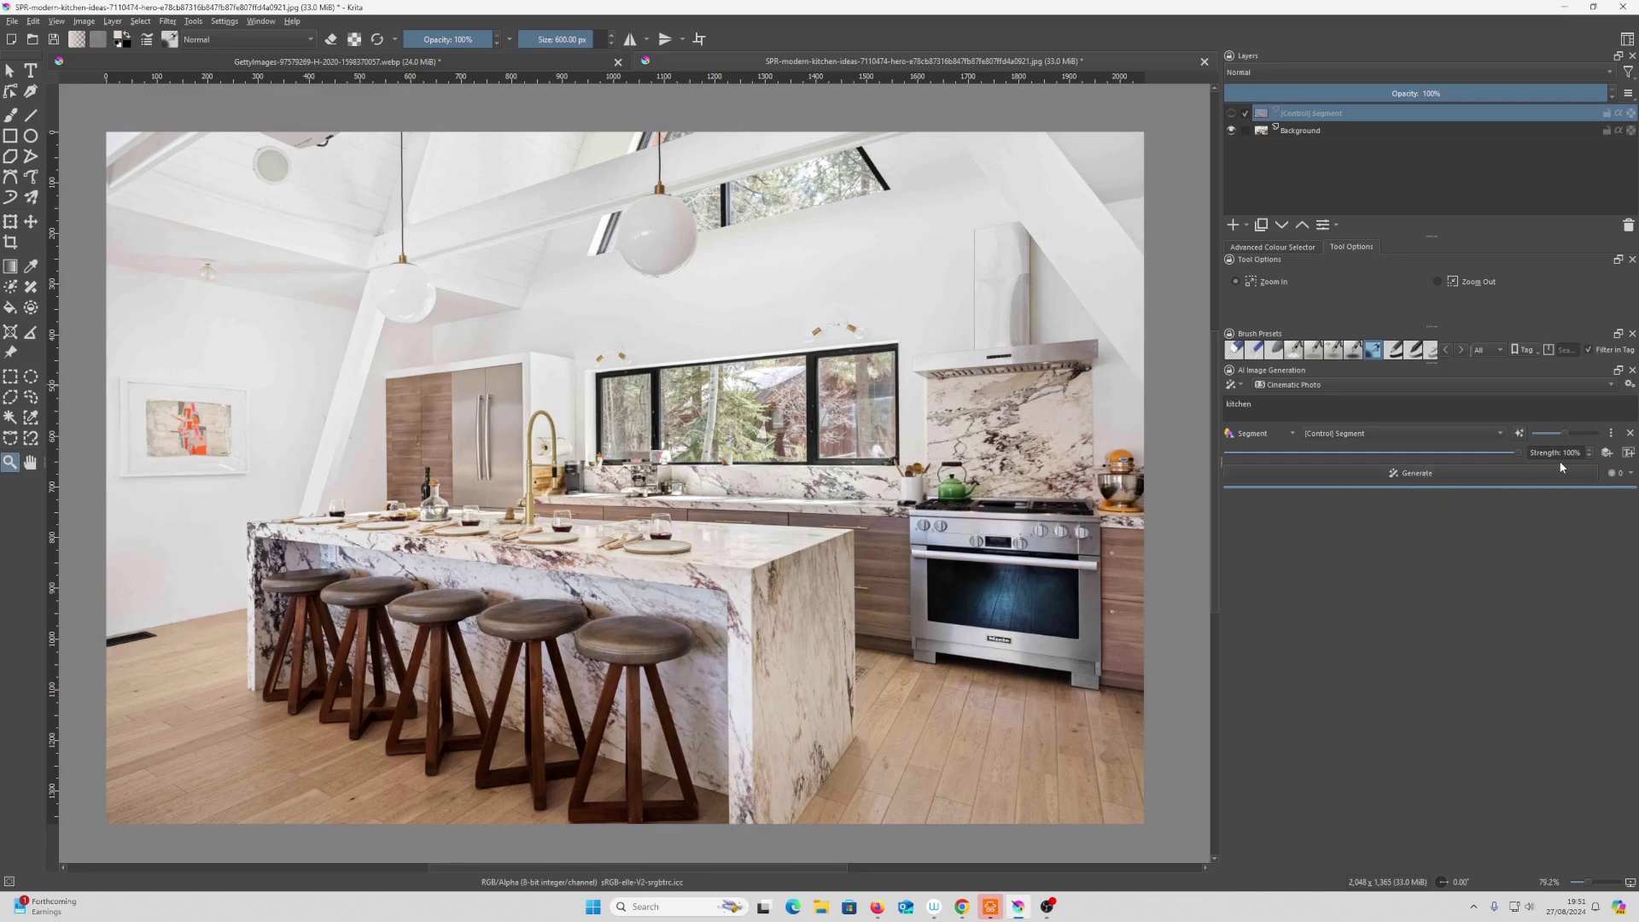
left_click(1464, 479)
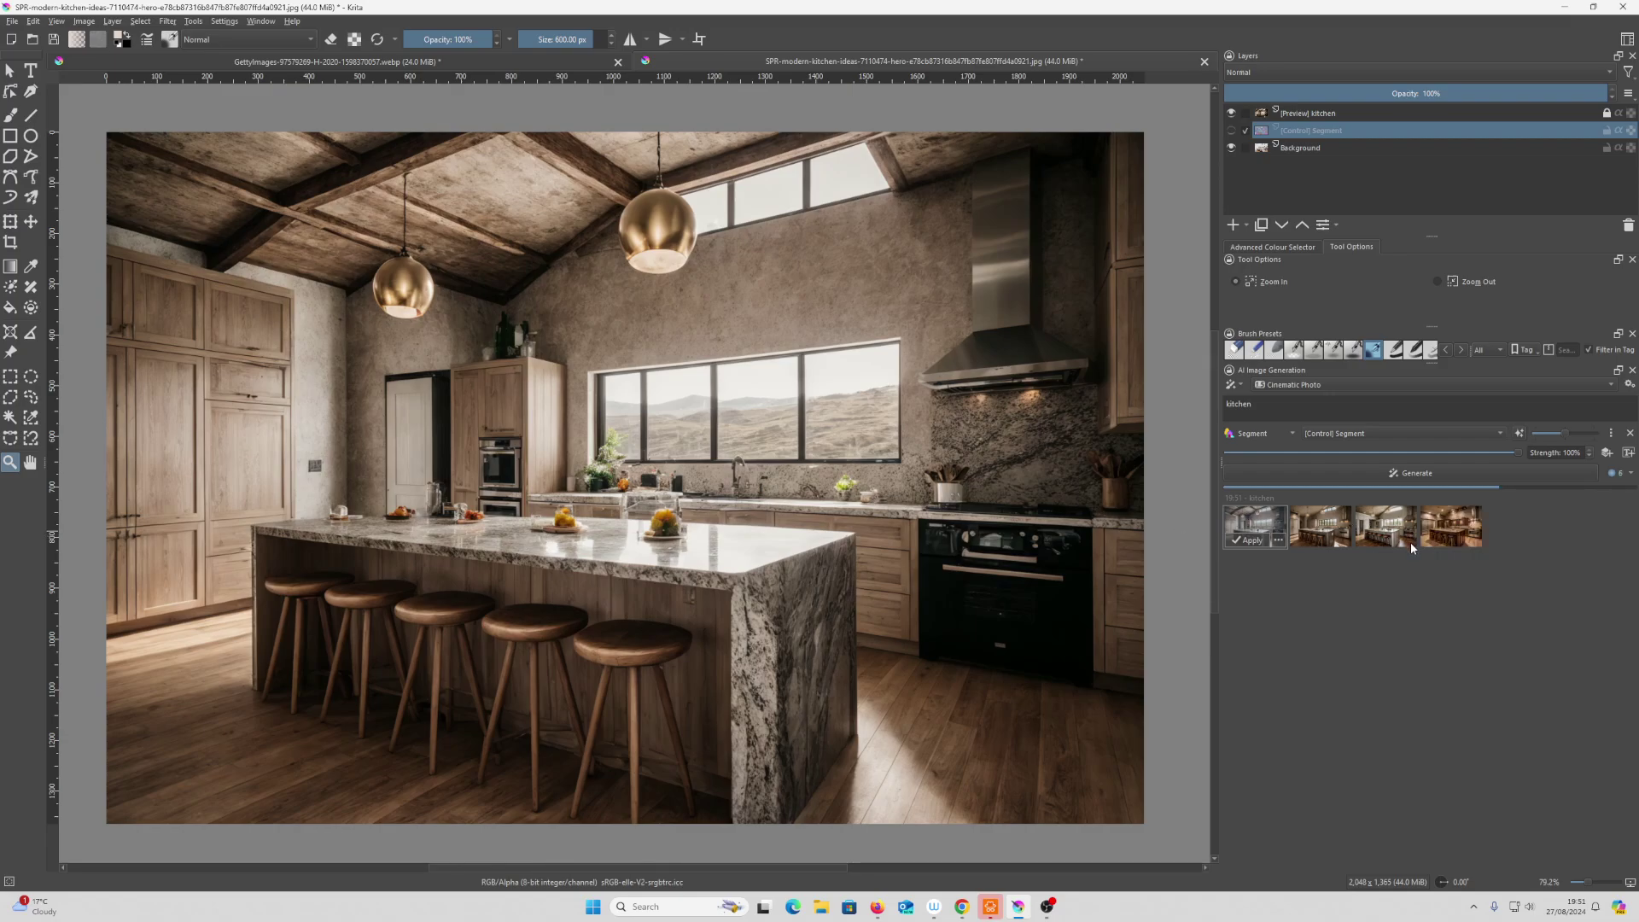
Preview the first four generated kitchen results back and forth on the canvas
left_click(1336, 536)
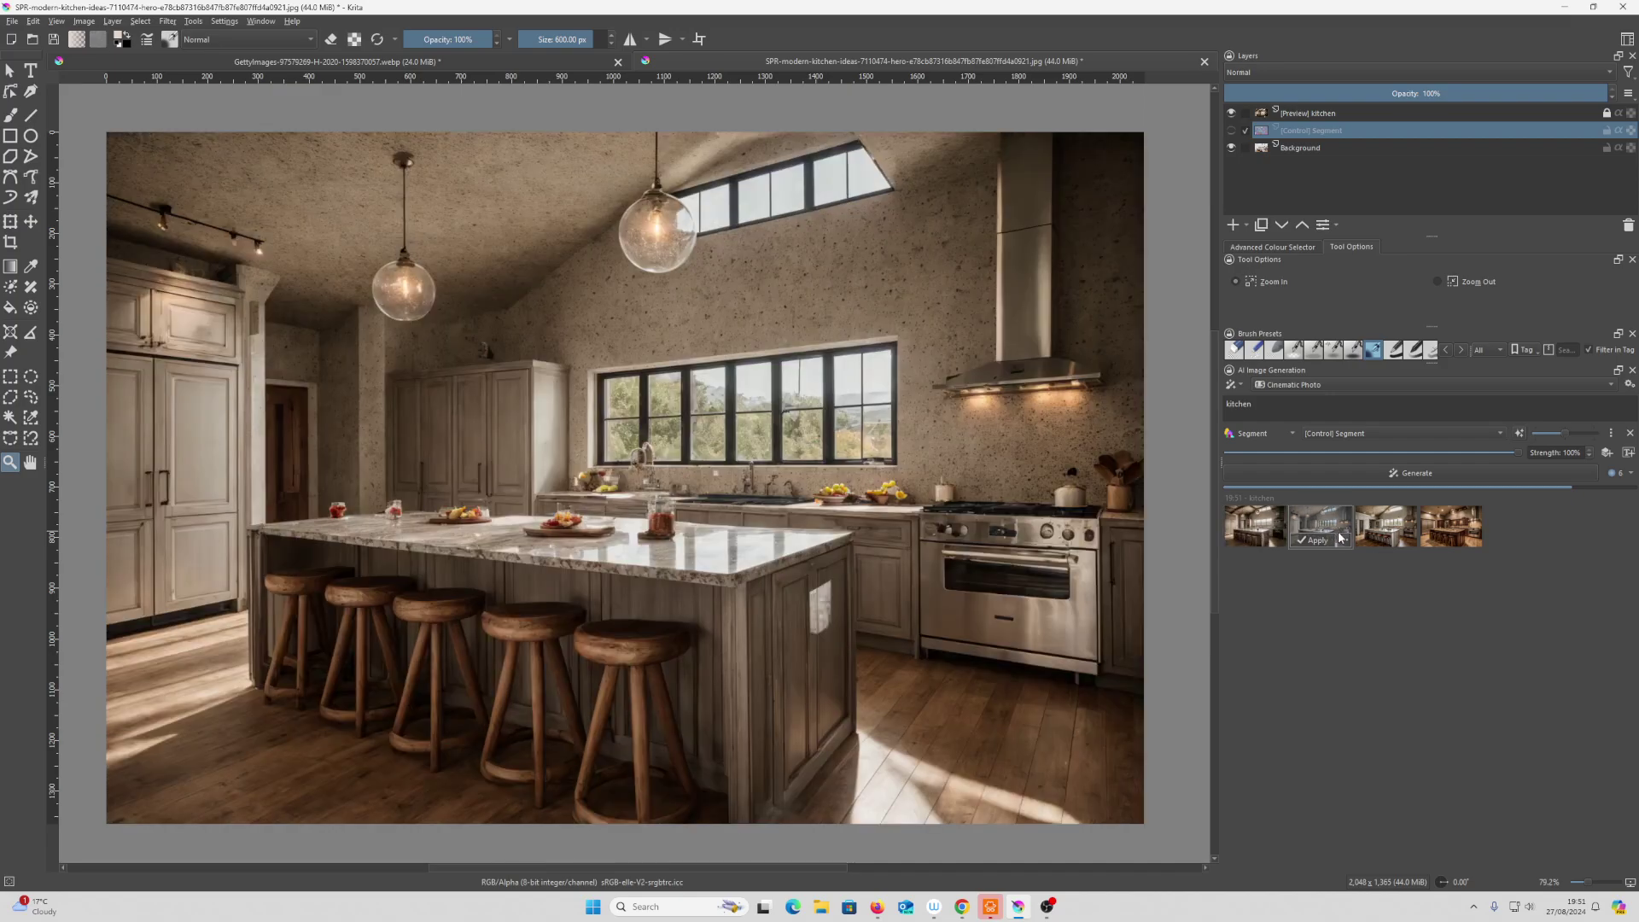
left_click(1383, 534)
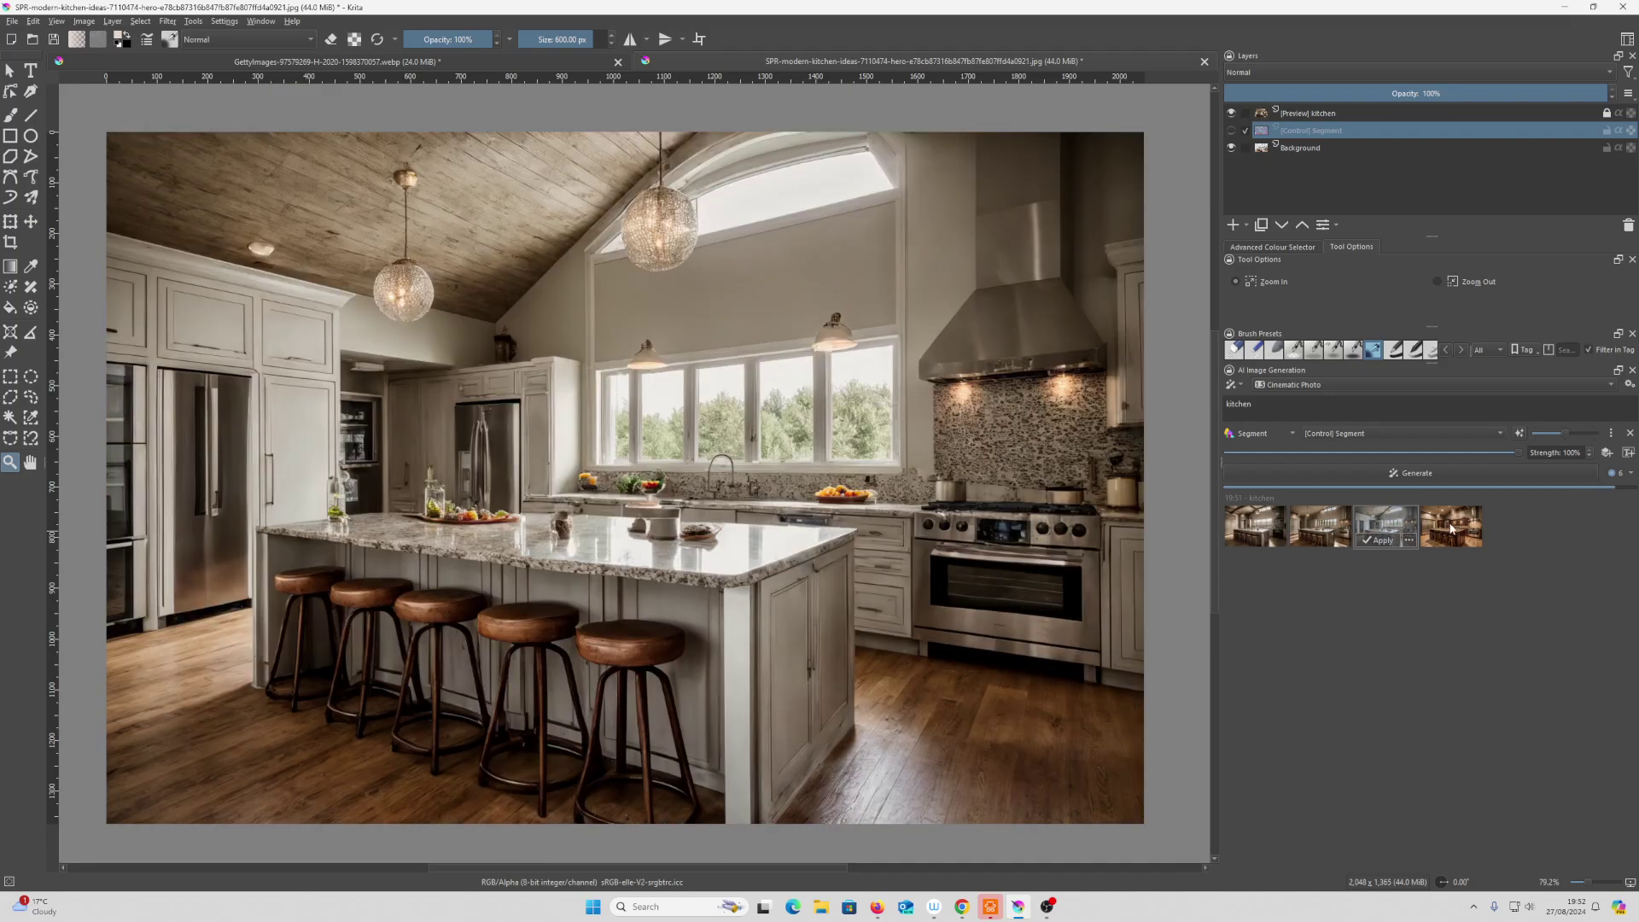
left_click(1453, 532)
left_click(1403, 535)
left_click(1326, 535)
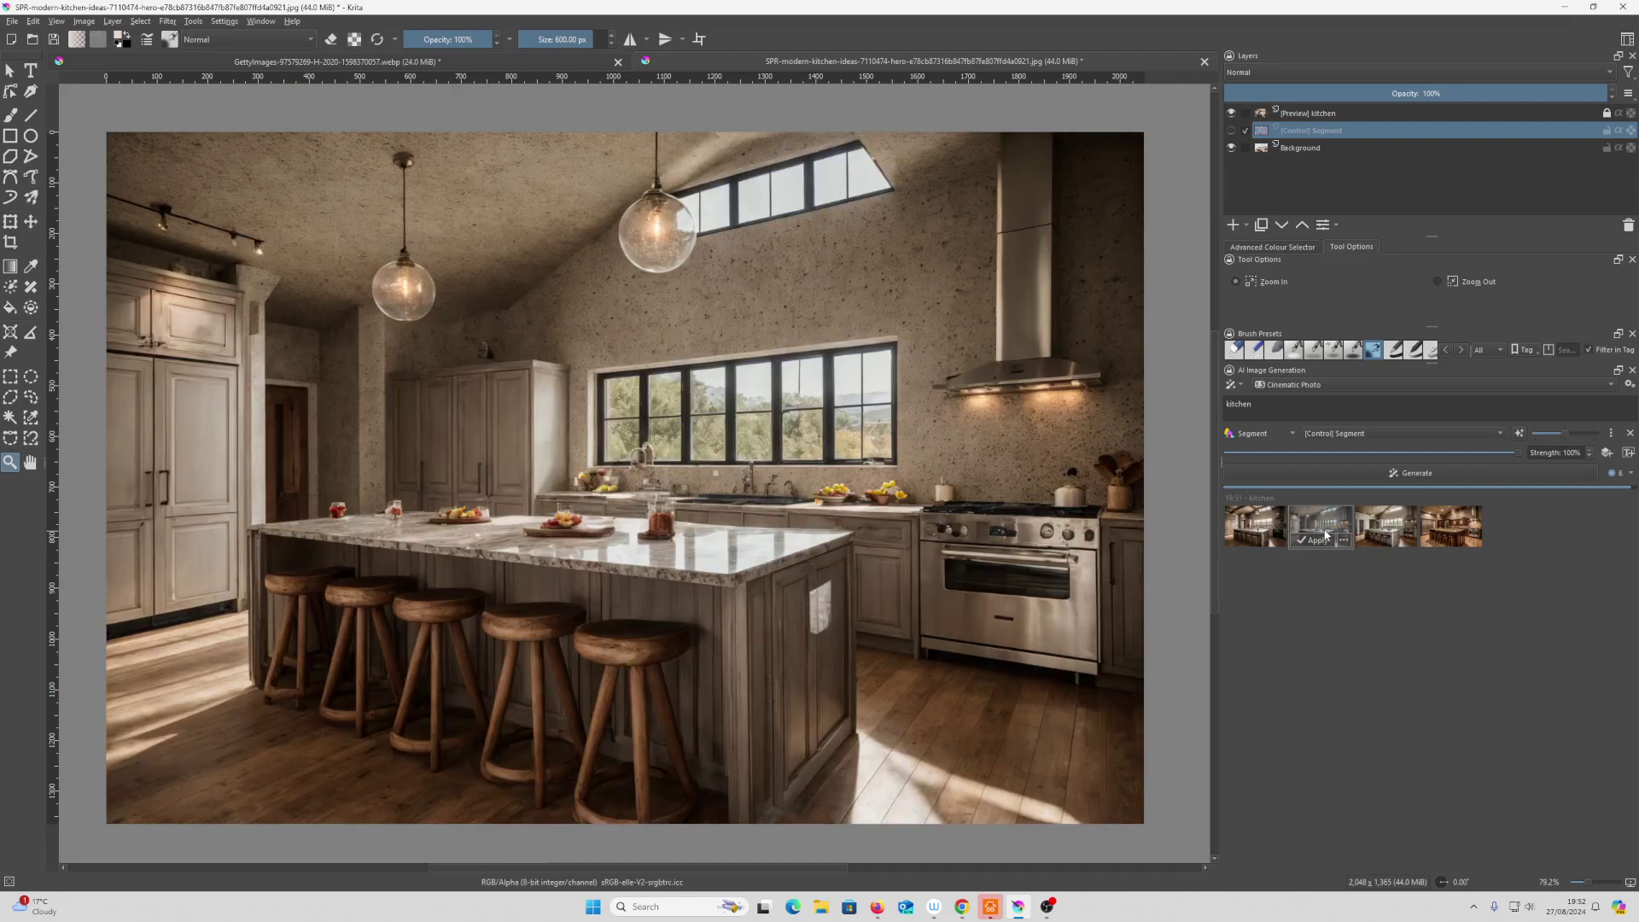
left_click(1248, 526)
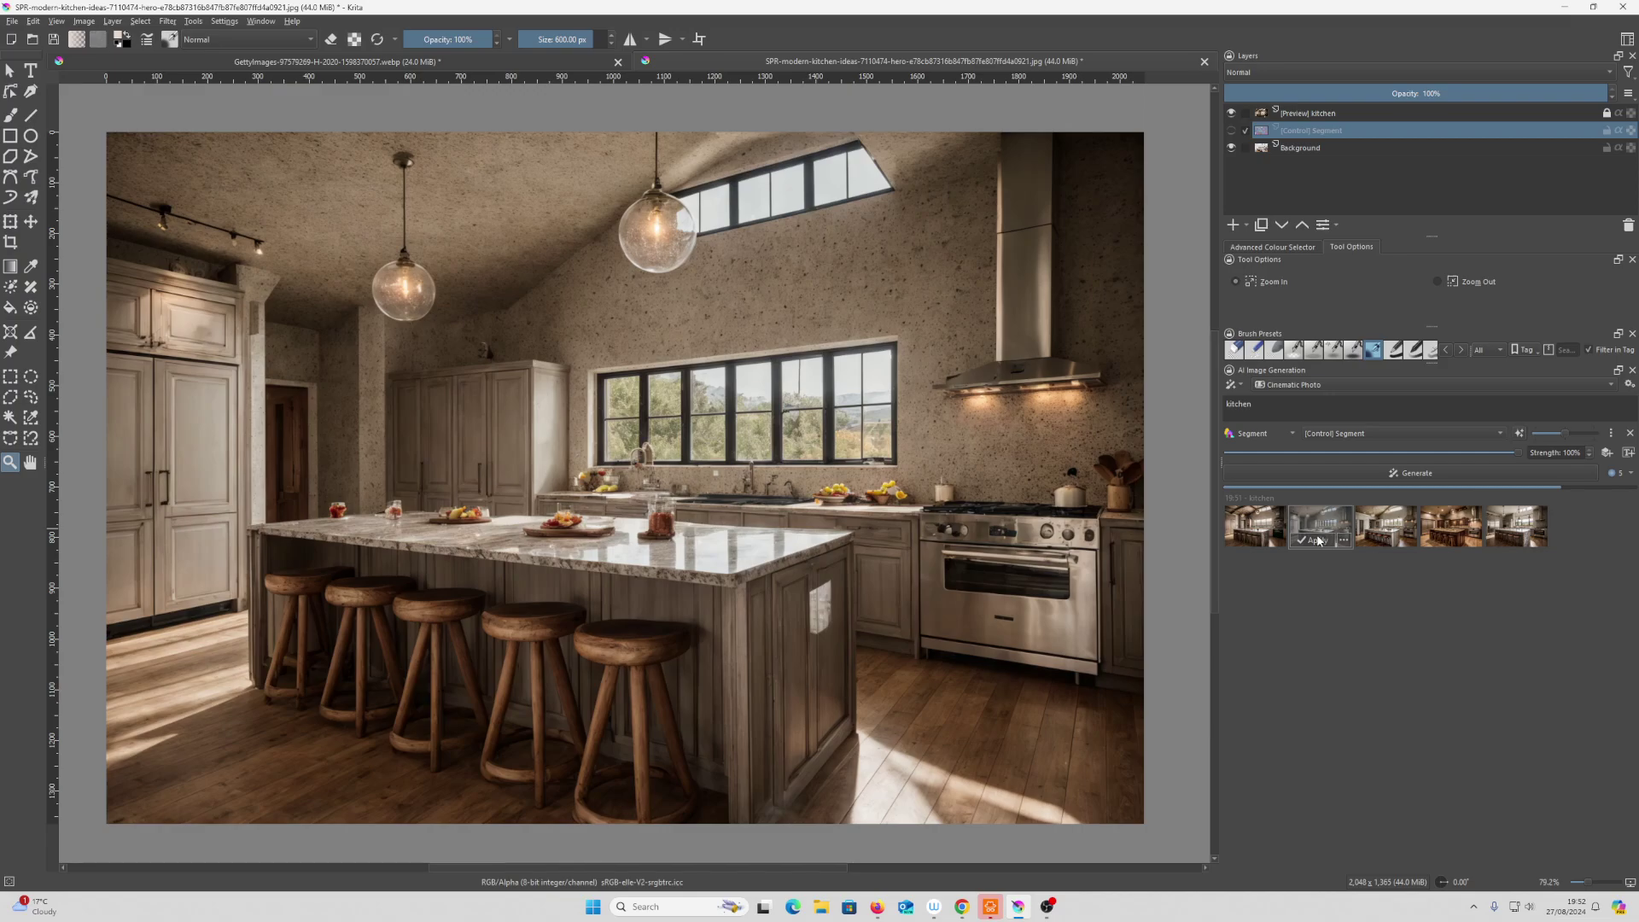
Preview further kitchen variations, including the bright white, brown and blue-cabinet kitchens
left_click(1320, 537)
left_click(1385, 536)
left_click(1443, 536)
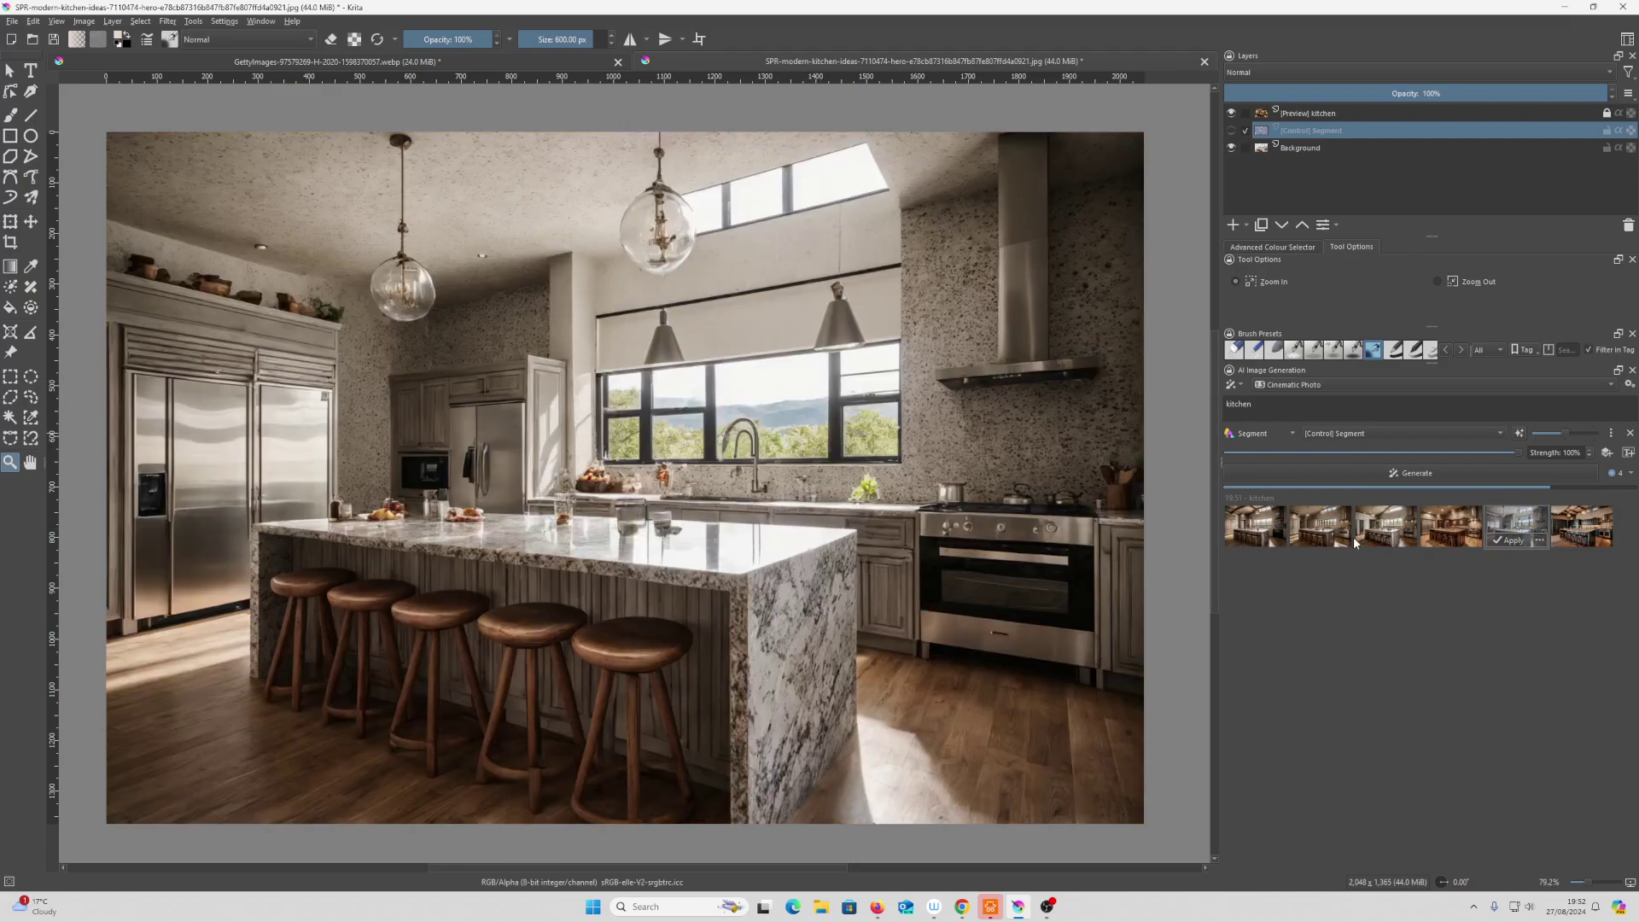
left_click(1358, 538)
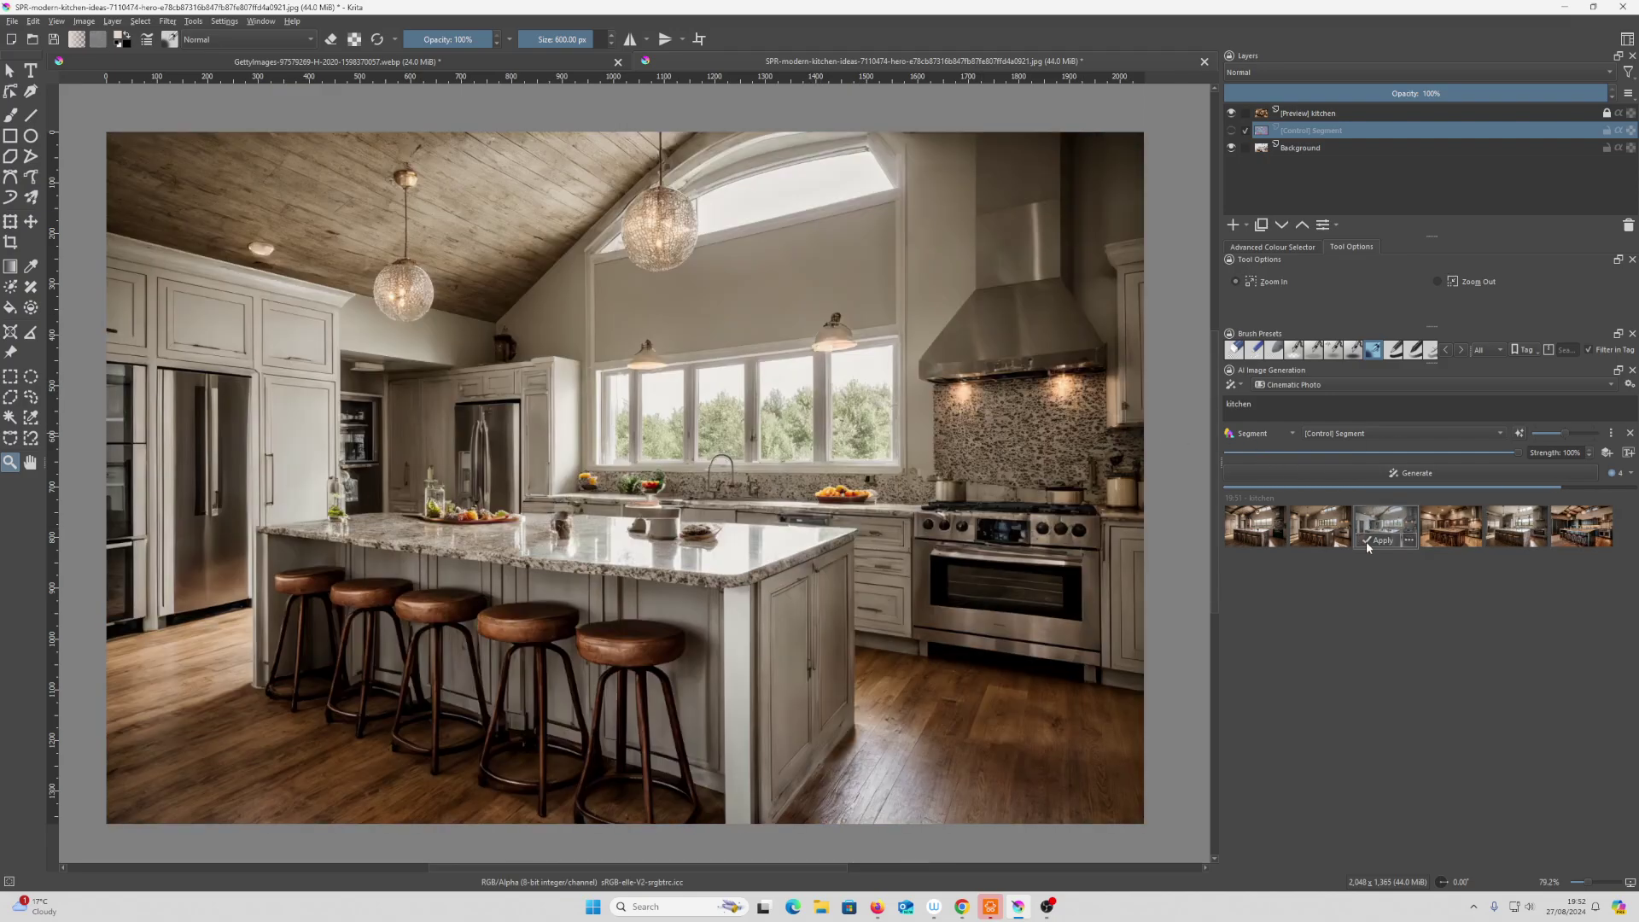
left_click(1452, 531)
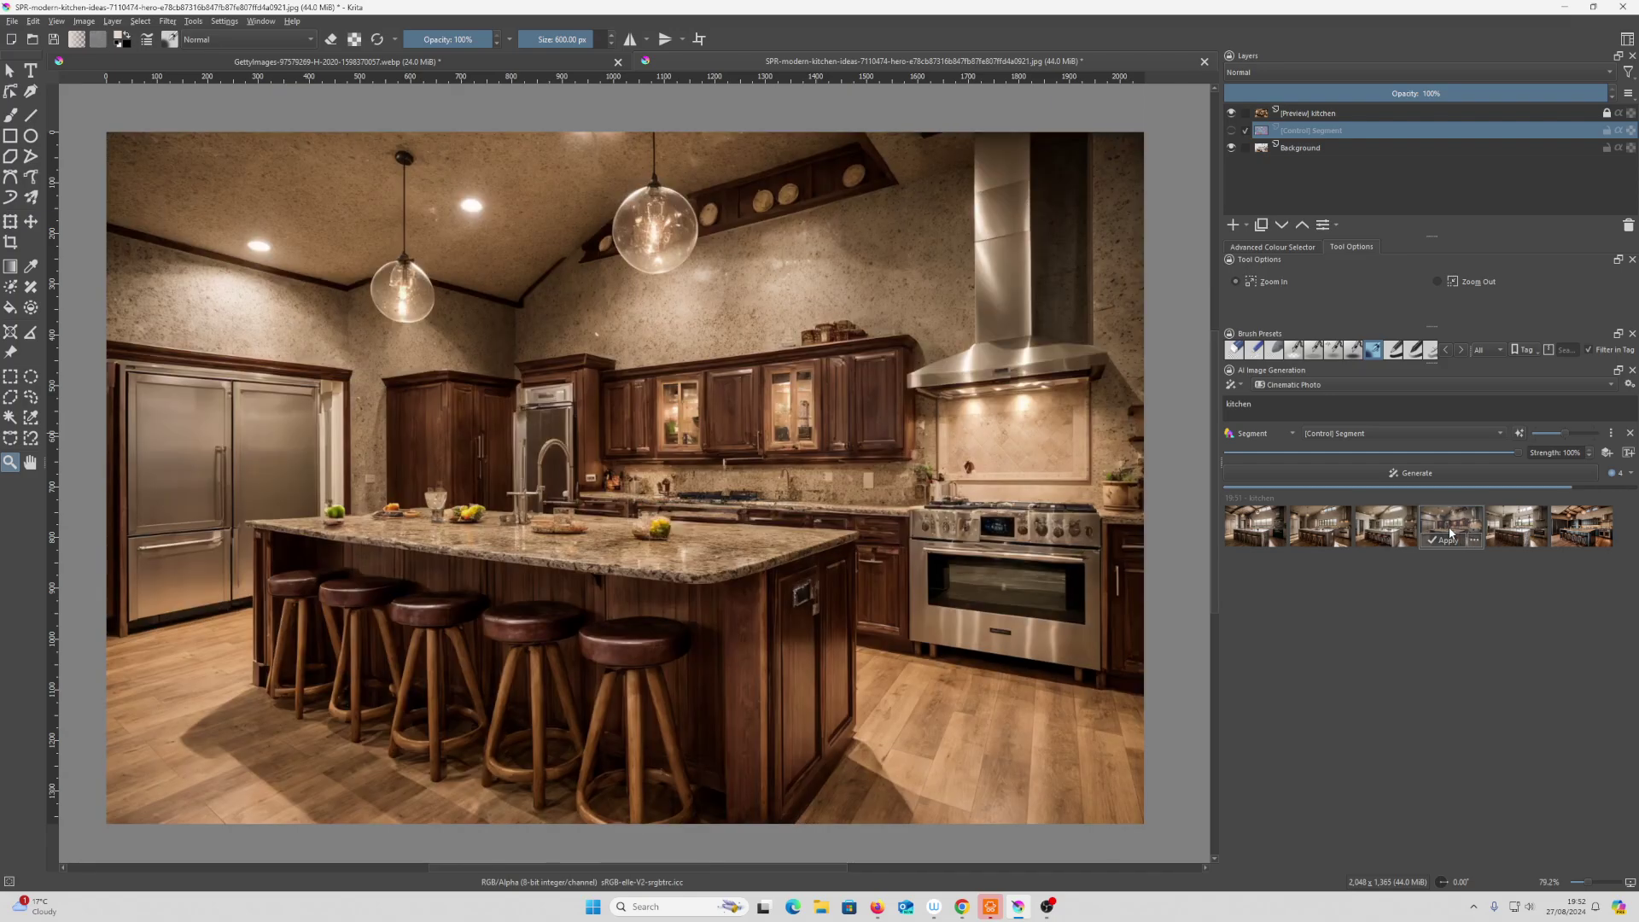
left_click(1568, 542)
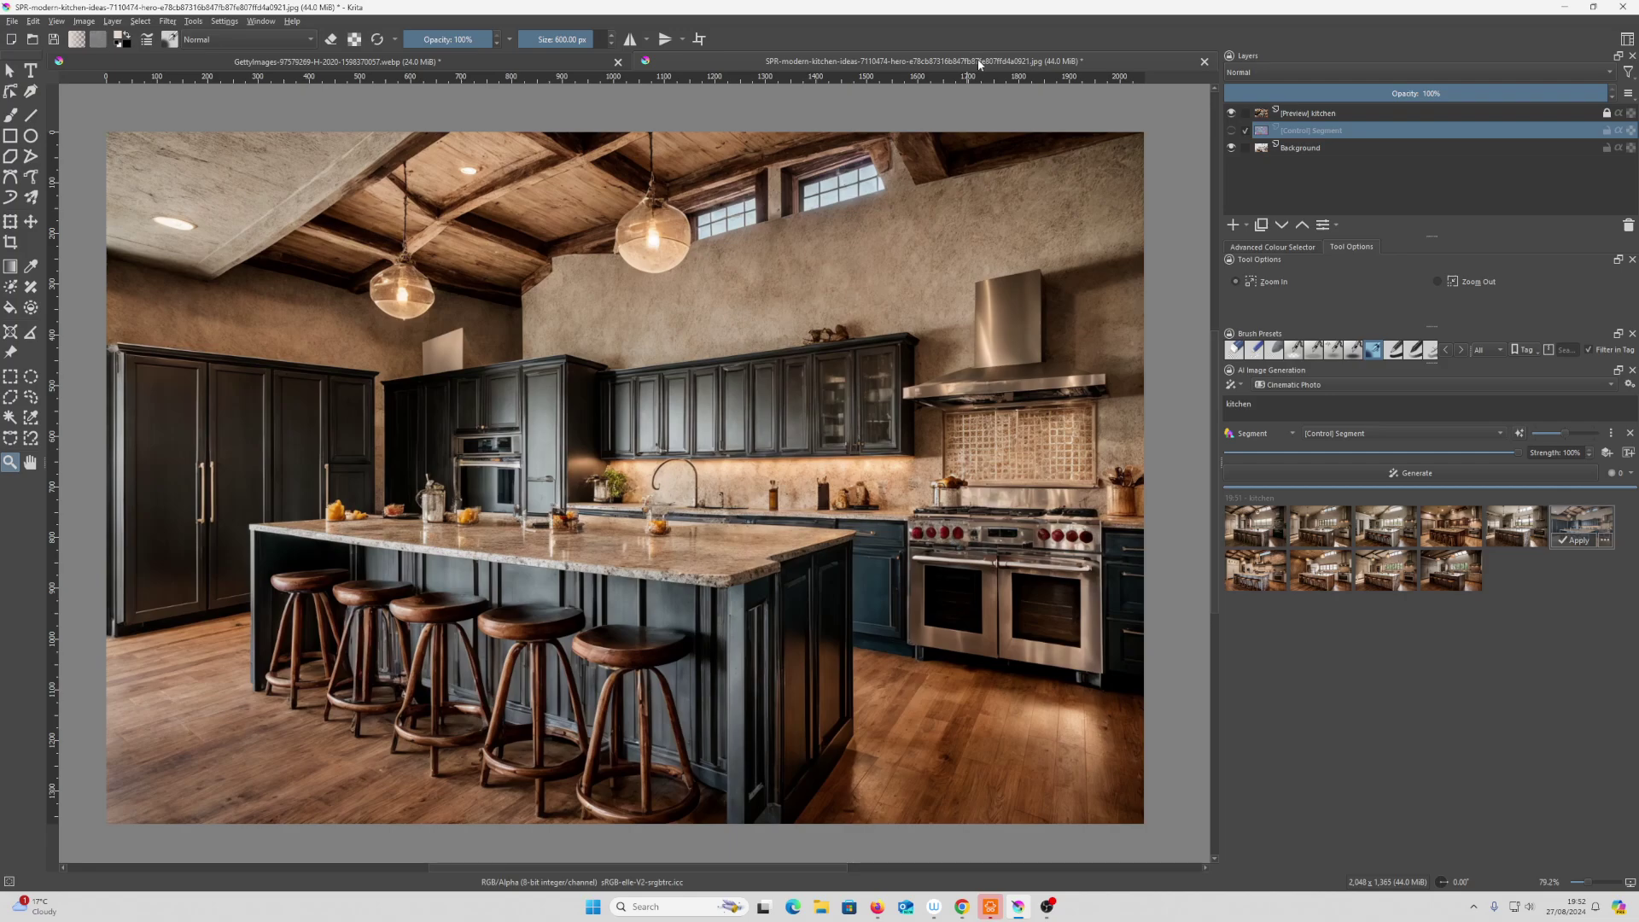
Switch to the GettyImages old-man document and browse portrait results through the hat variation
left_click(513, 70)
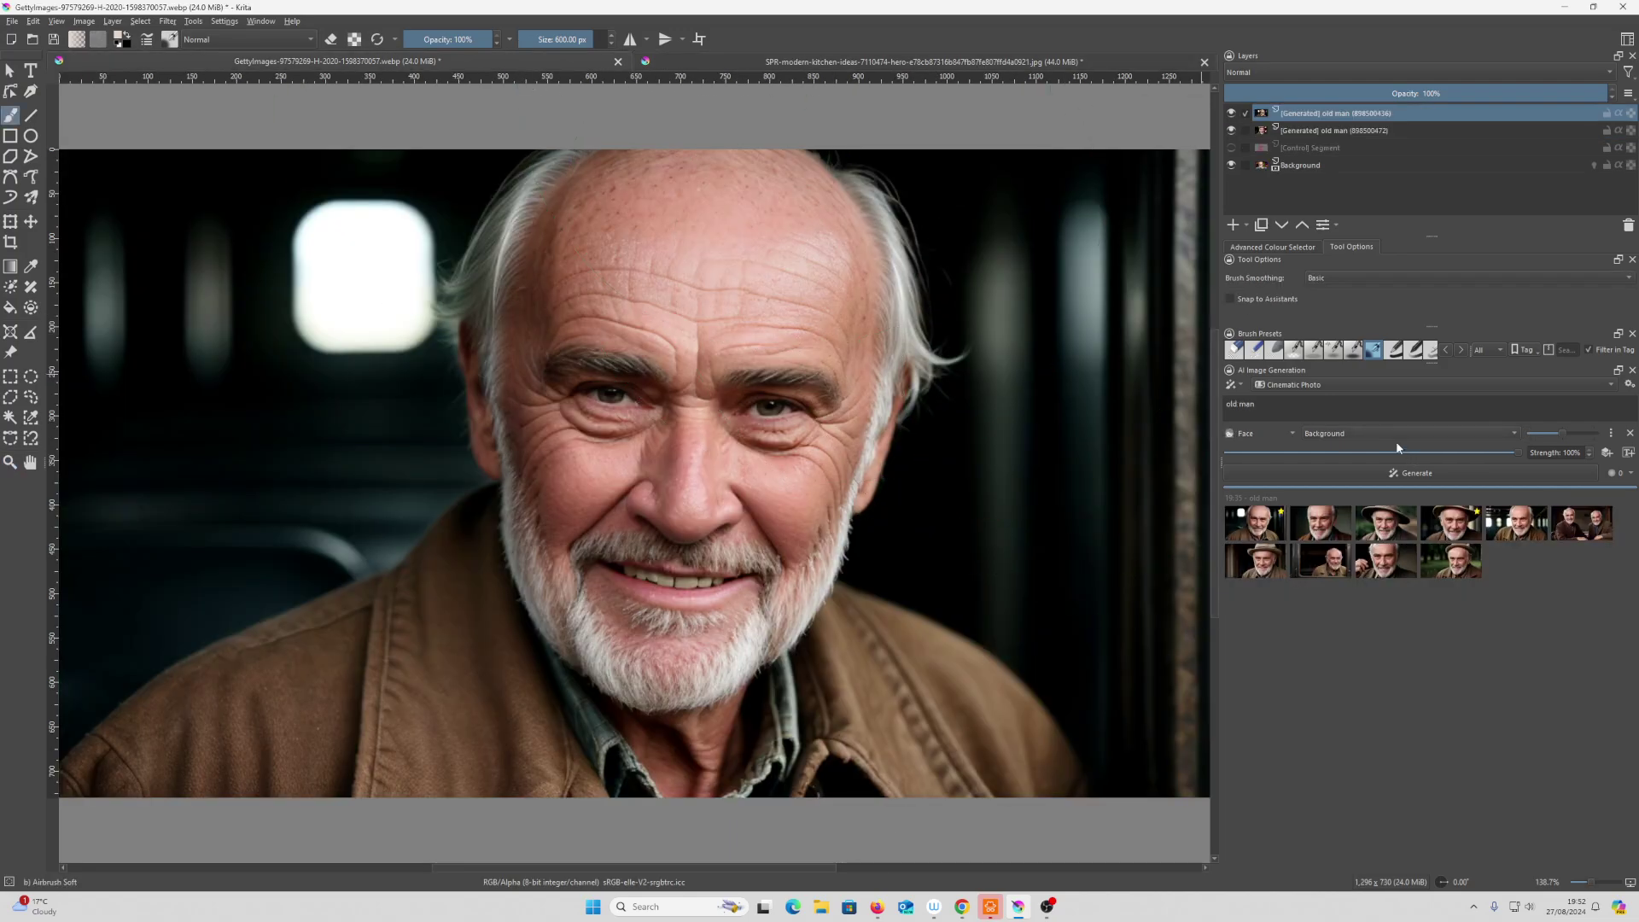
left_click(1322, 529)
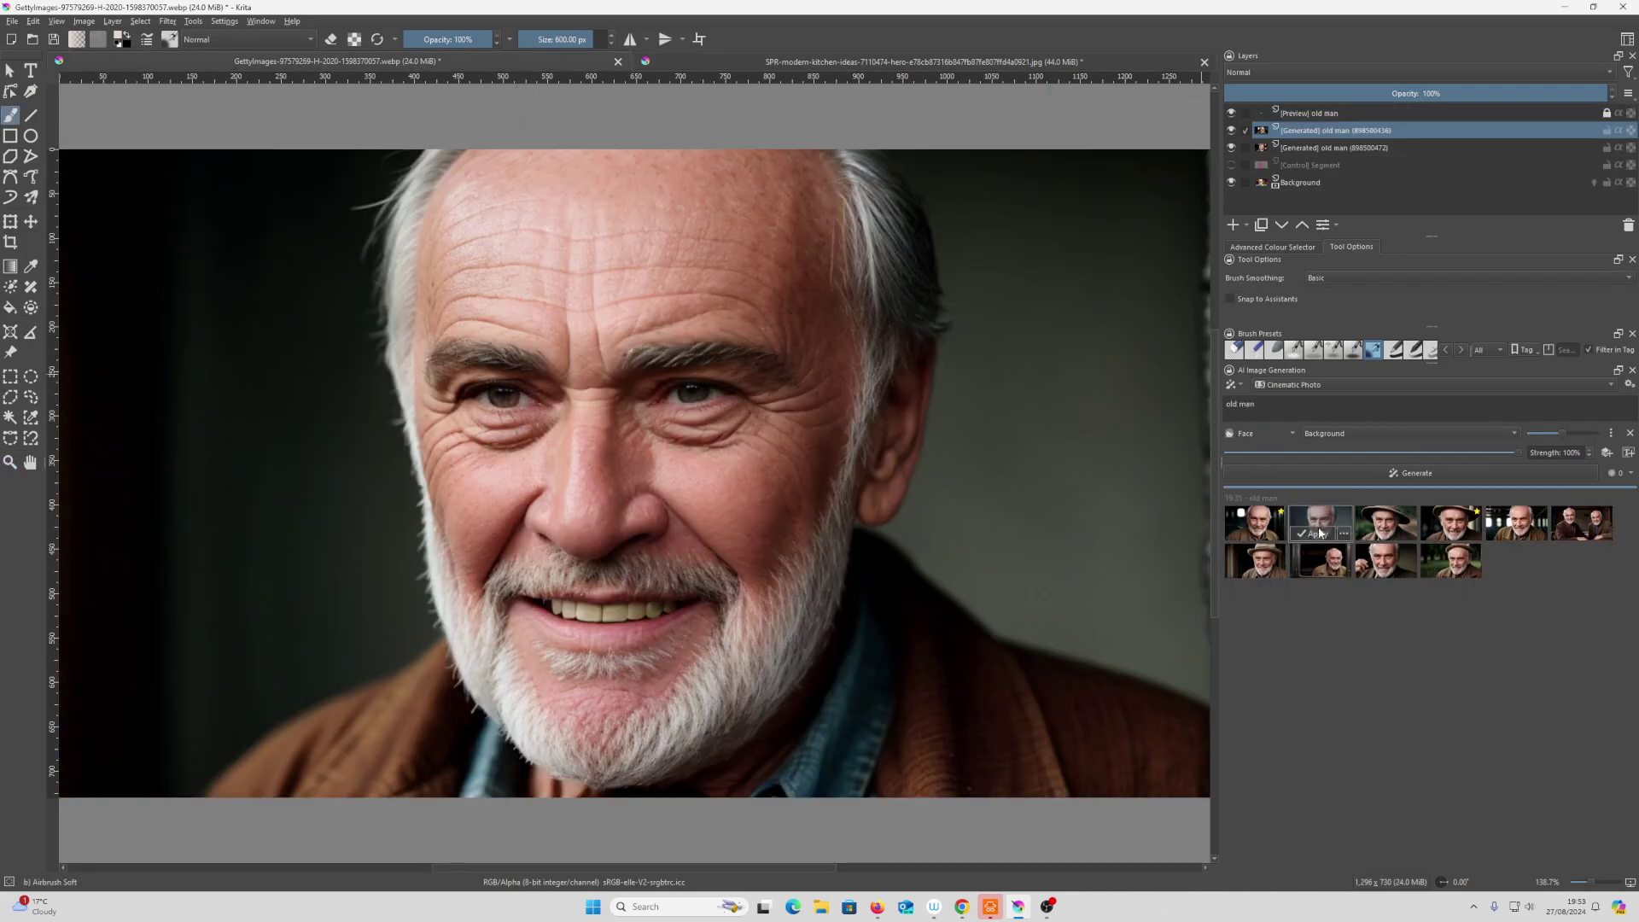
left_click(1392, 528)
left_click(1452, 525)
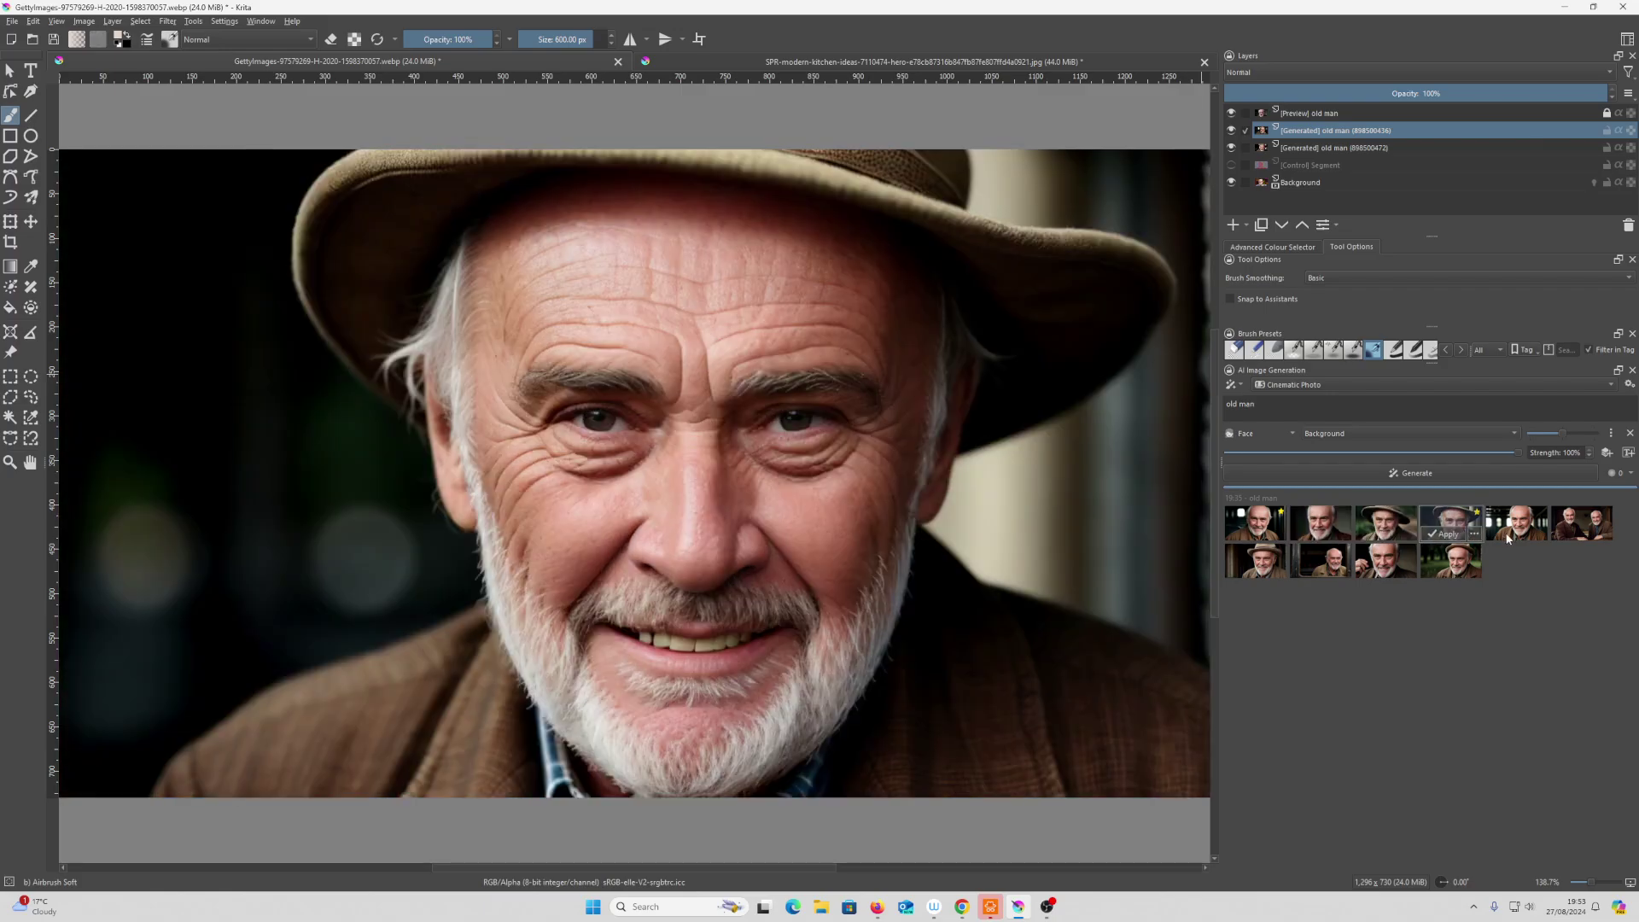
left_click(1520, 529)
left_click(1581, 529)
left_click(1434, 570)
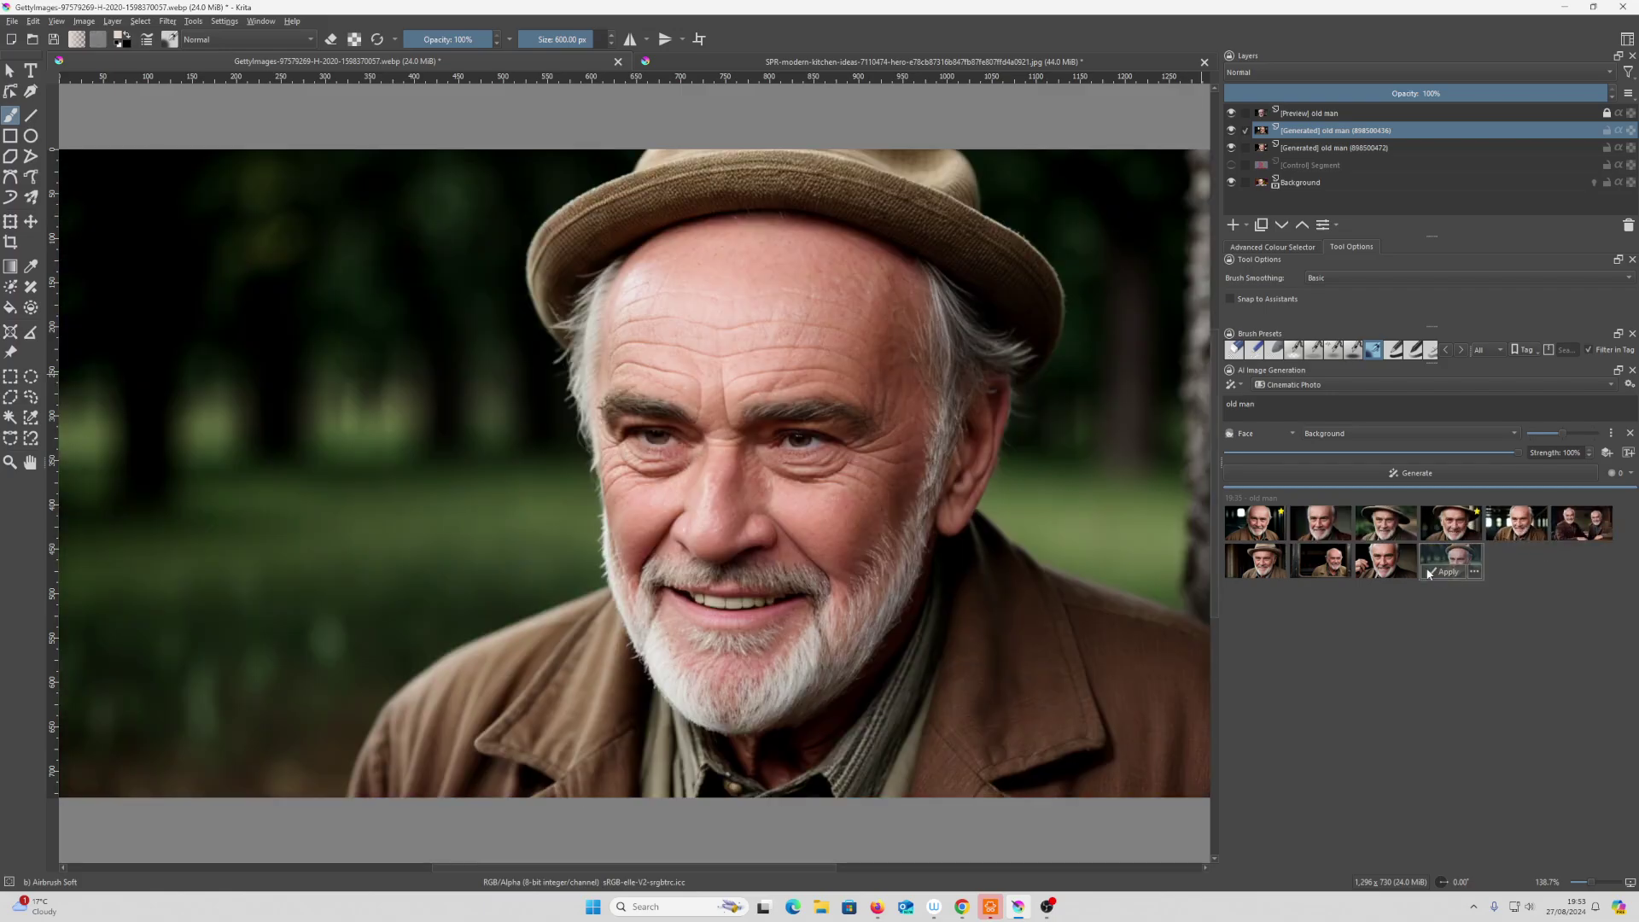
left_click(1393, 569)
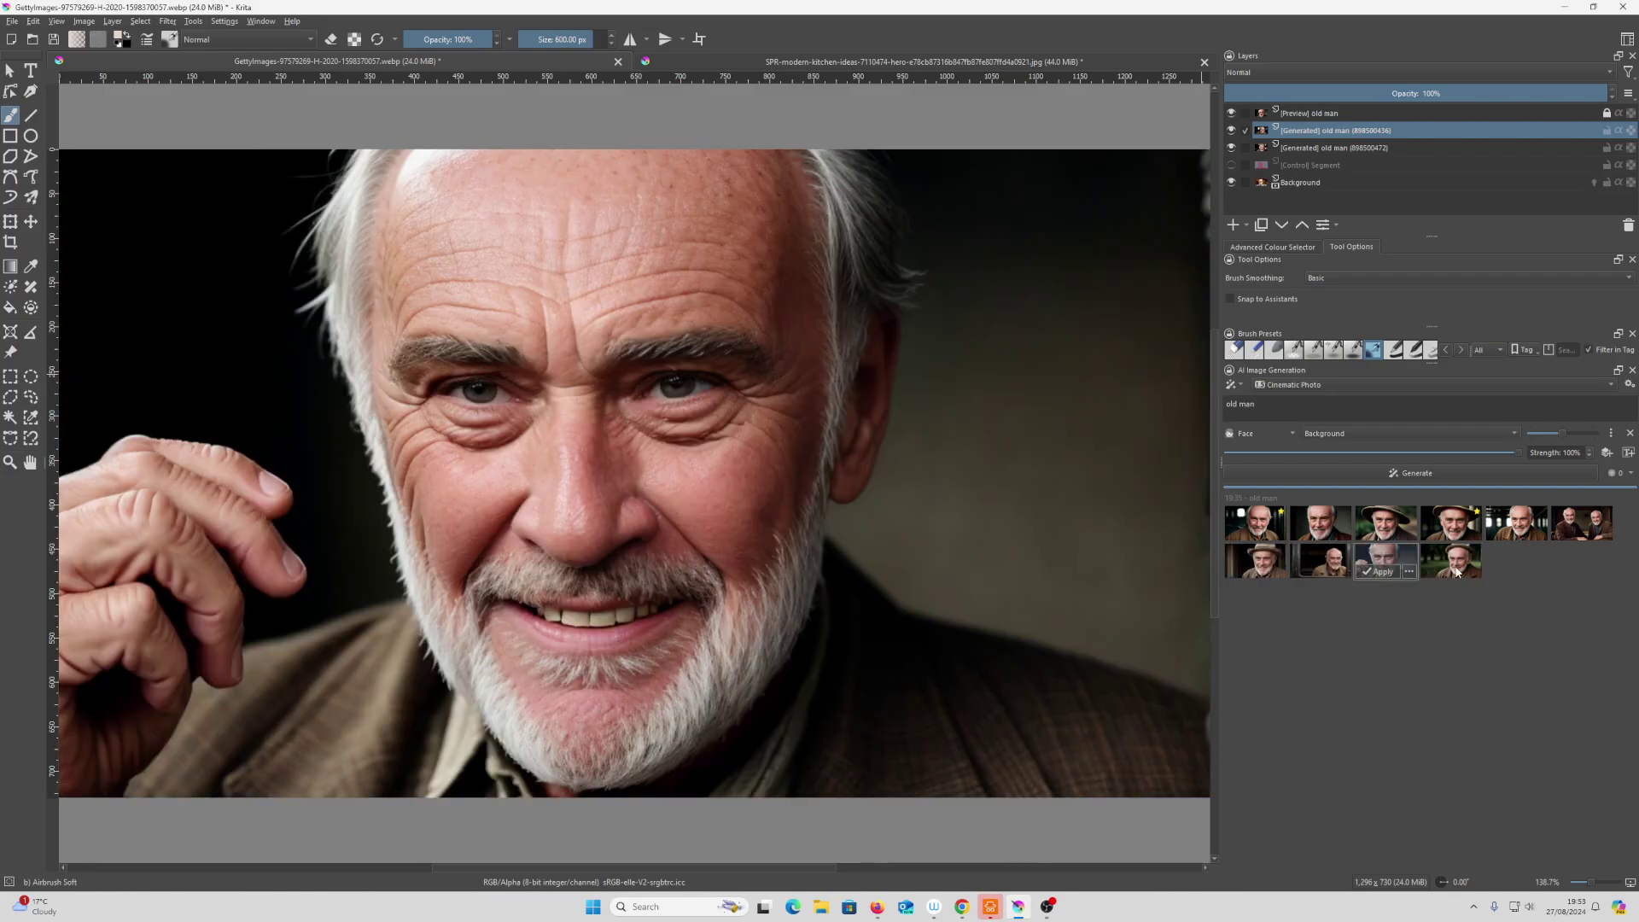
left_click(1462, 570)
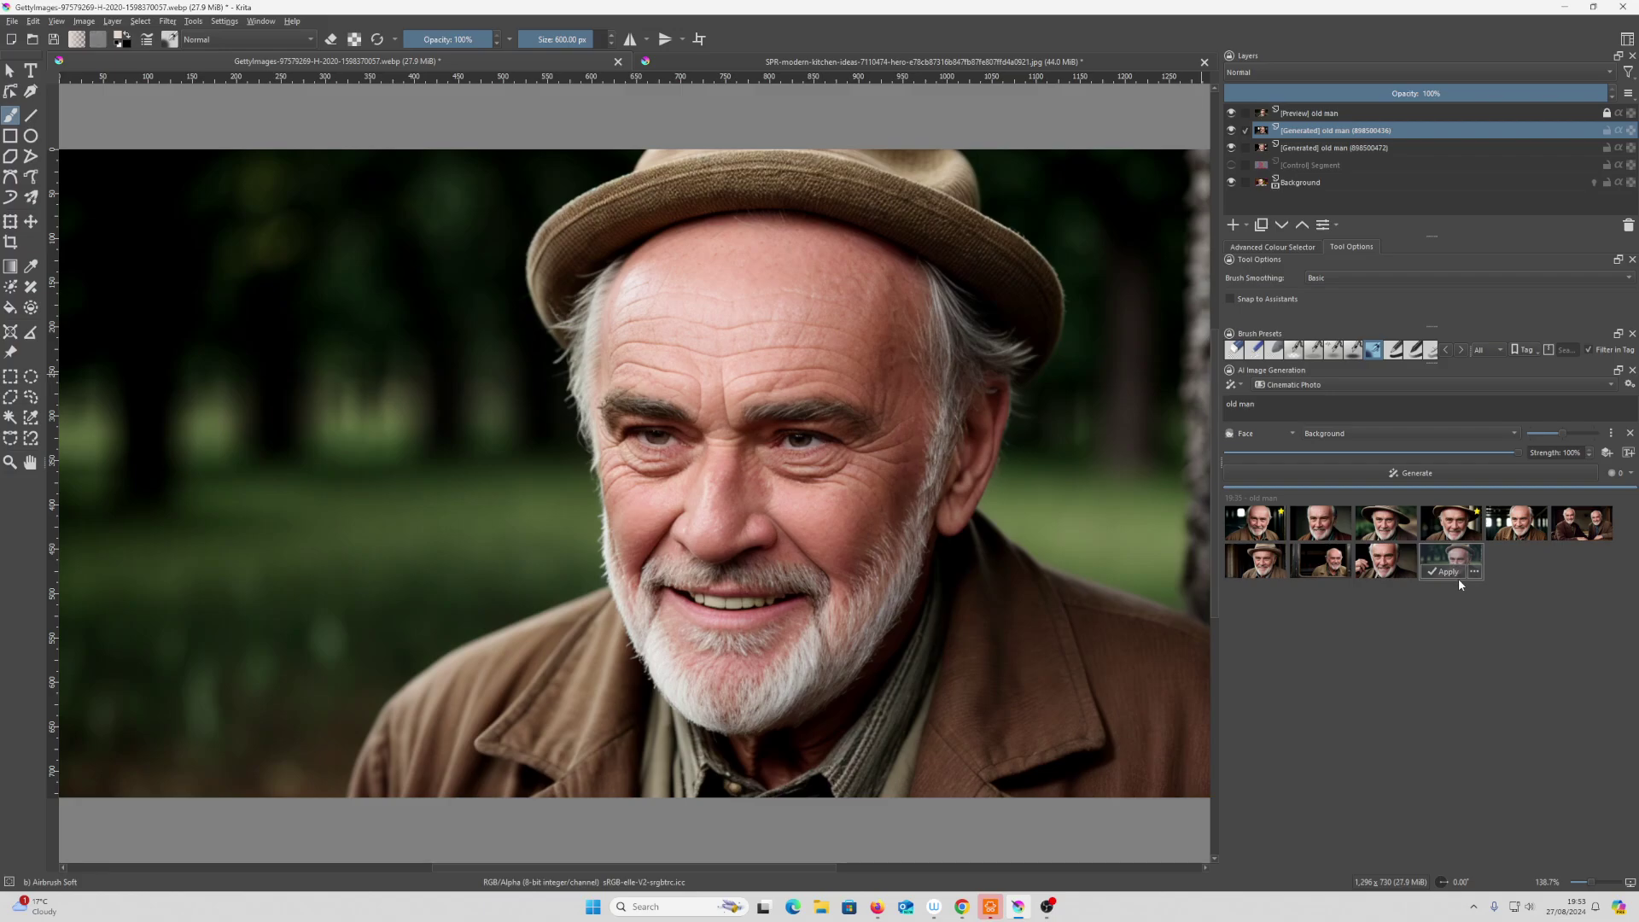
Preview the first four portrait results again
left_click(1283, 534)
left_click(1323, 531)
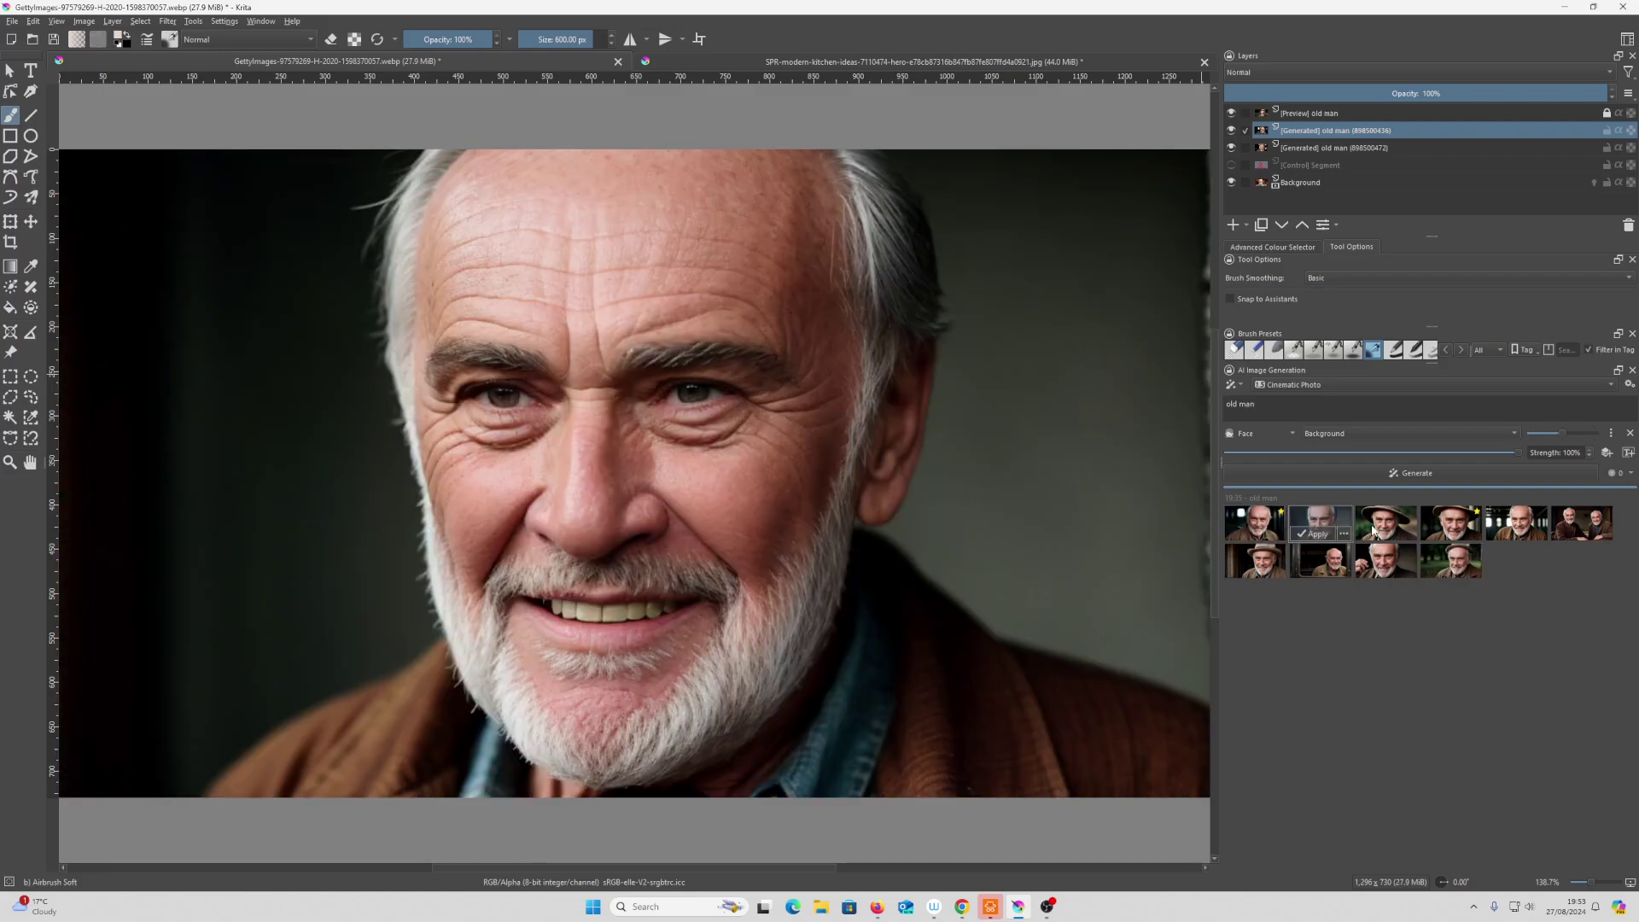
left_click(1391, 530)
left_click(1451, 532)
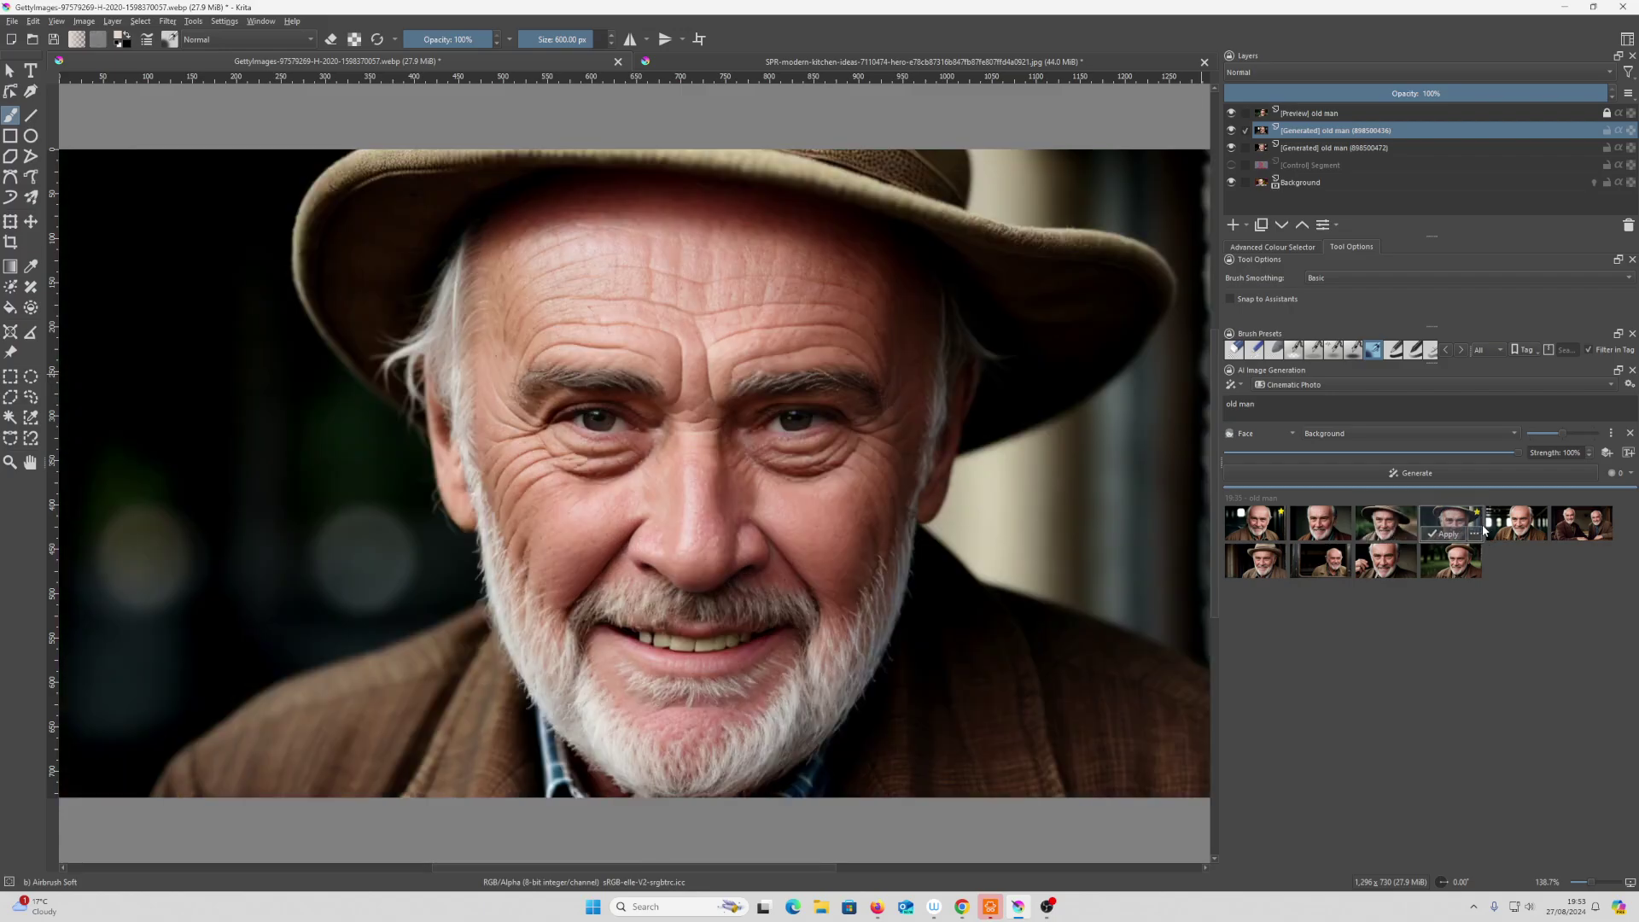
Hide the [Preview] layer and both [Generated] old man layers to reveal the original photo
left_click(1233, 113)
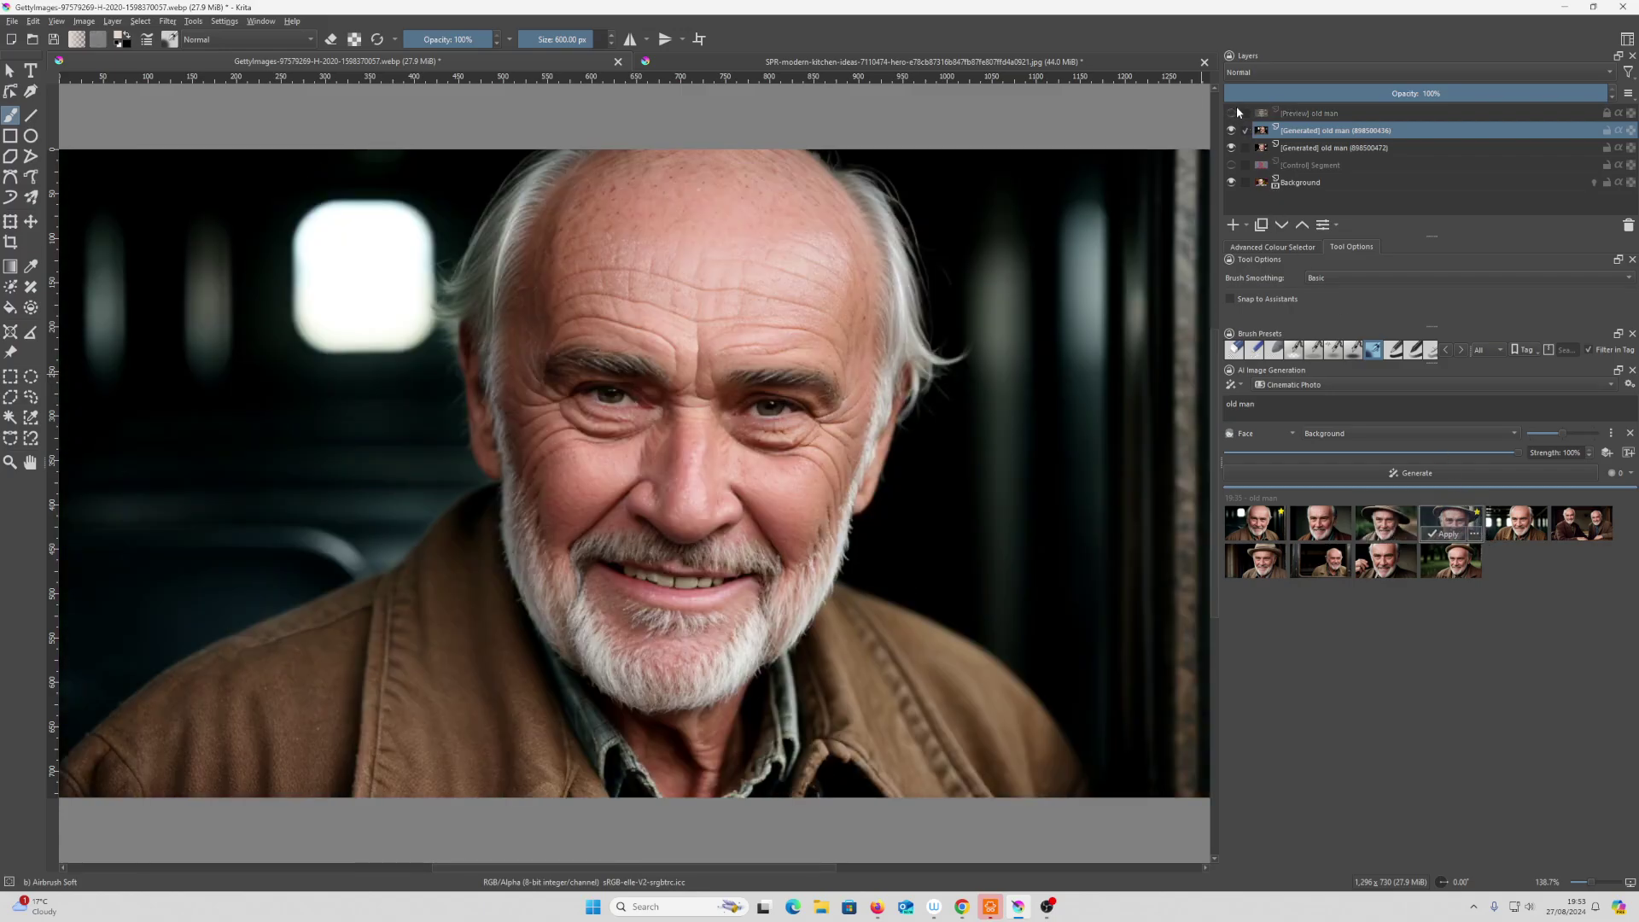
left_click(1231, 129)
left_click(1231, 129)
left_click(1231, 130)
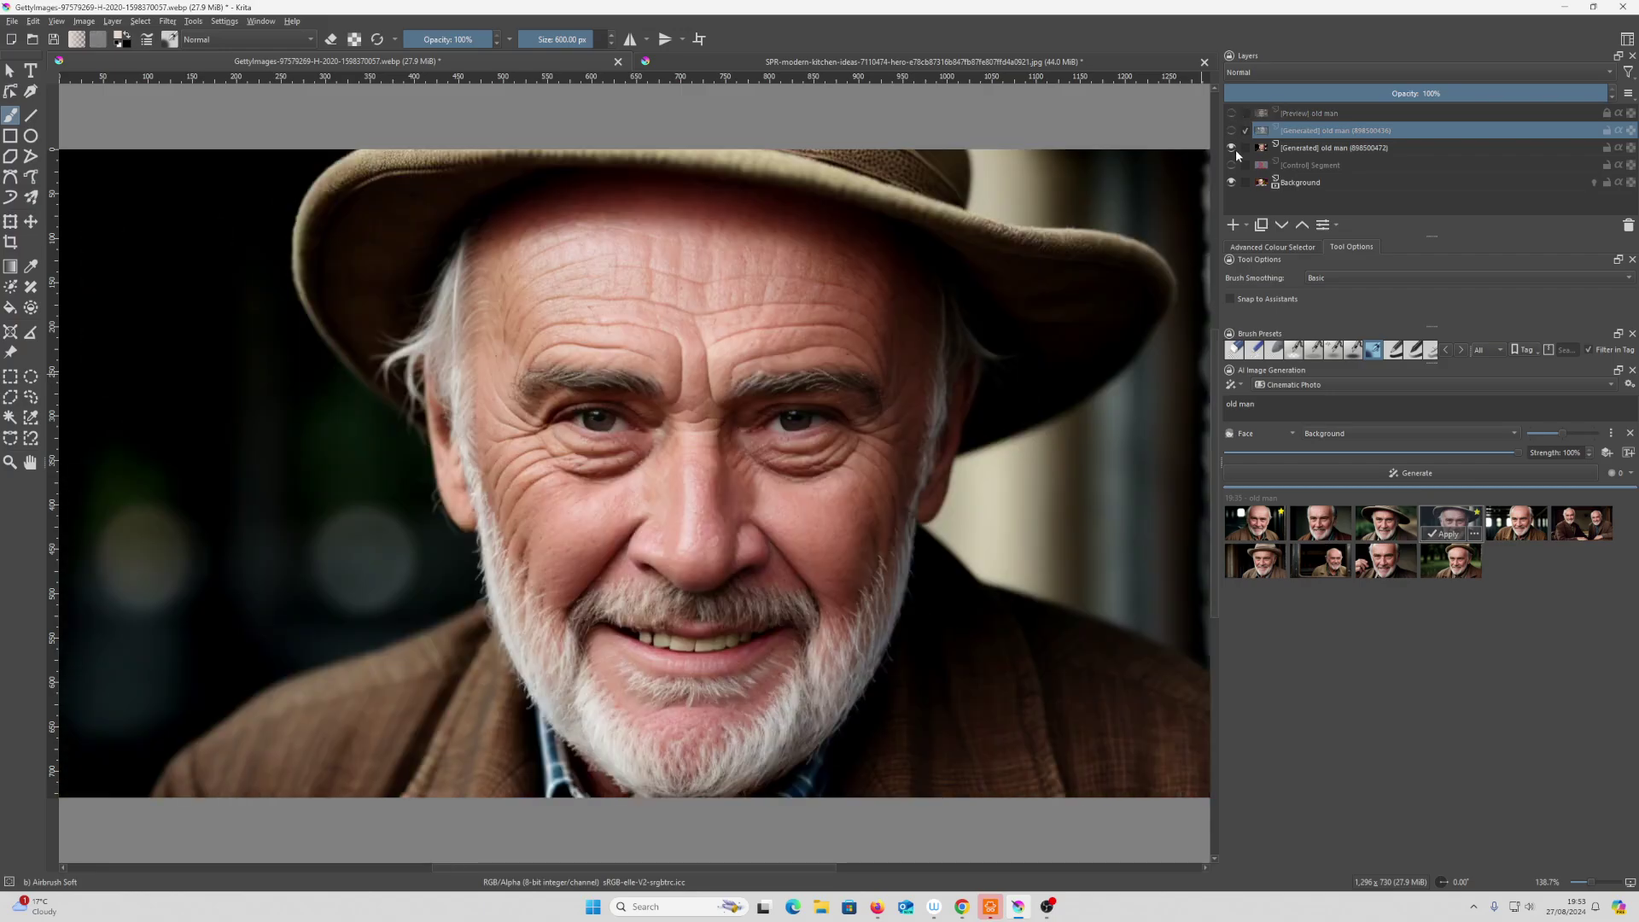
left_click(1232, 148)
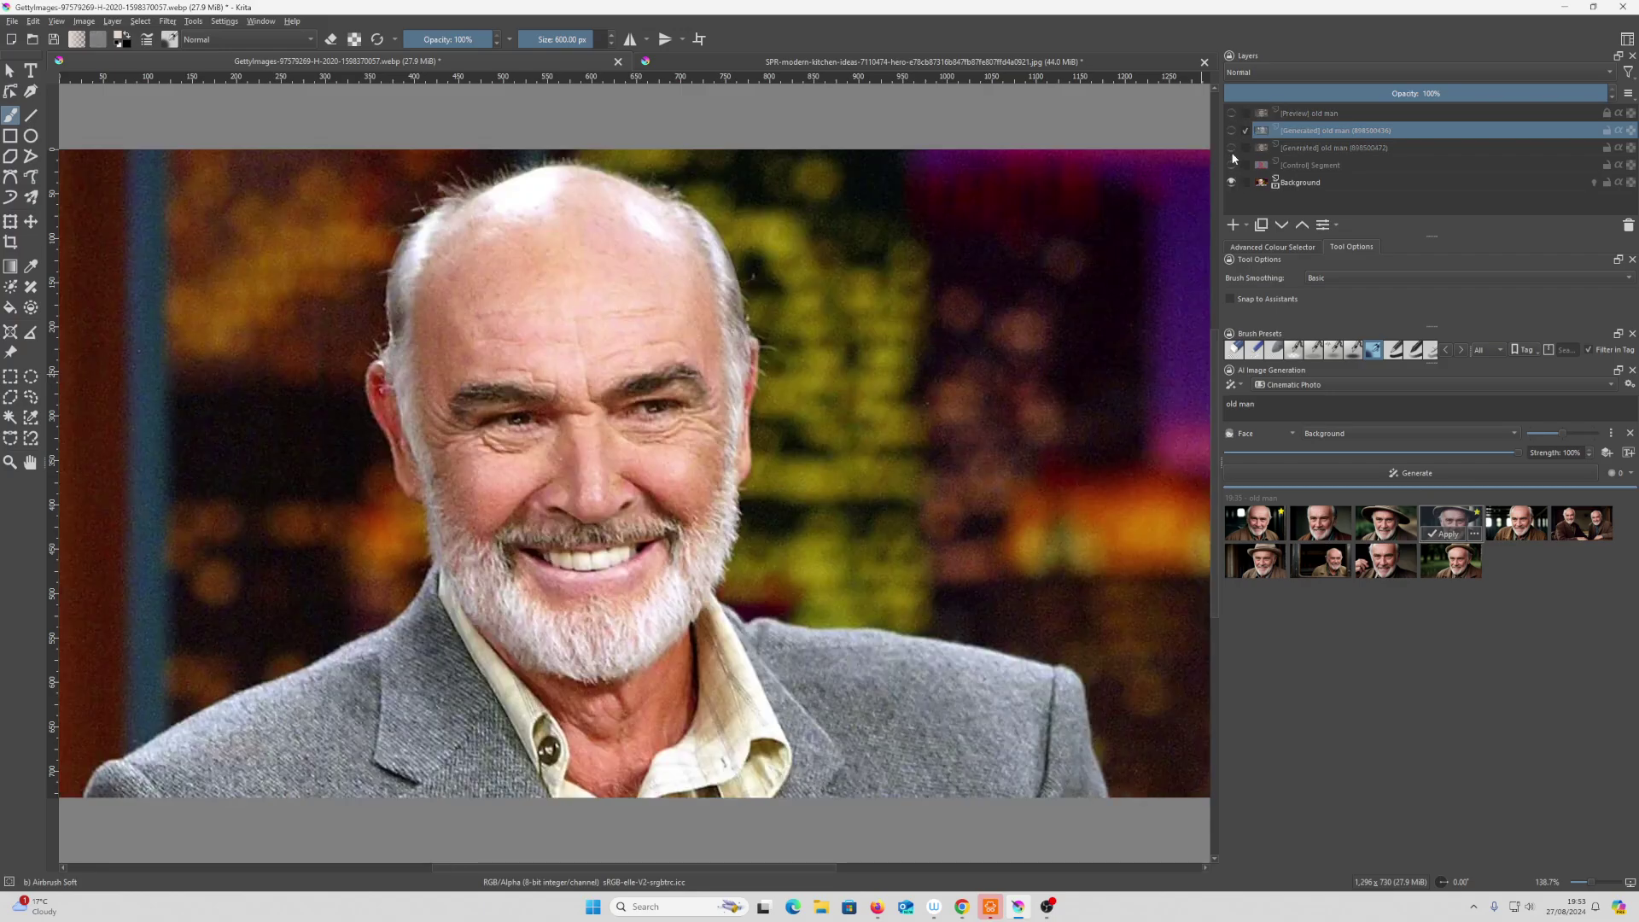